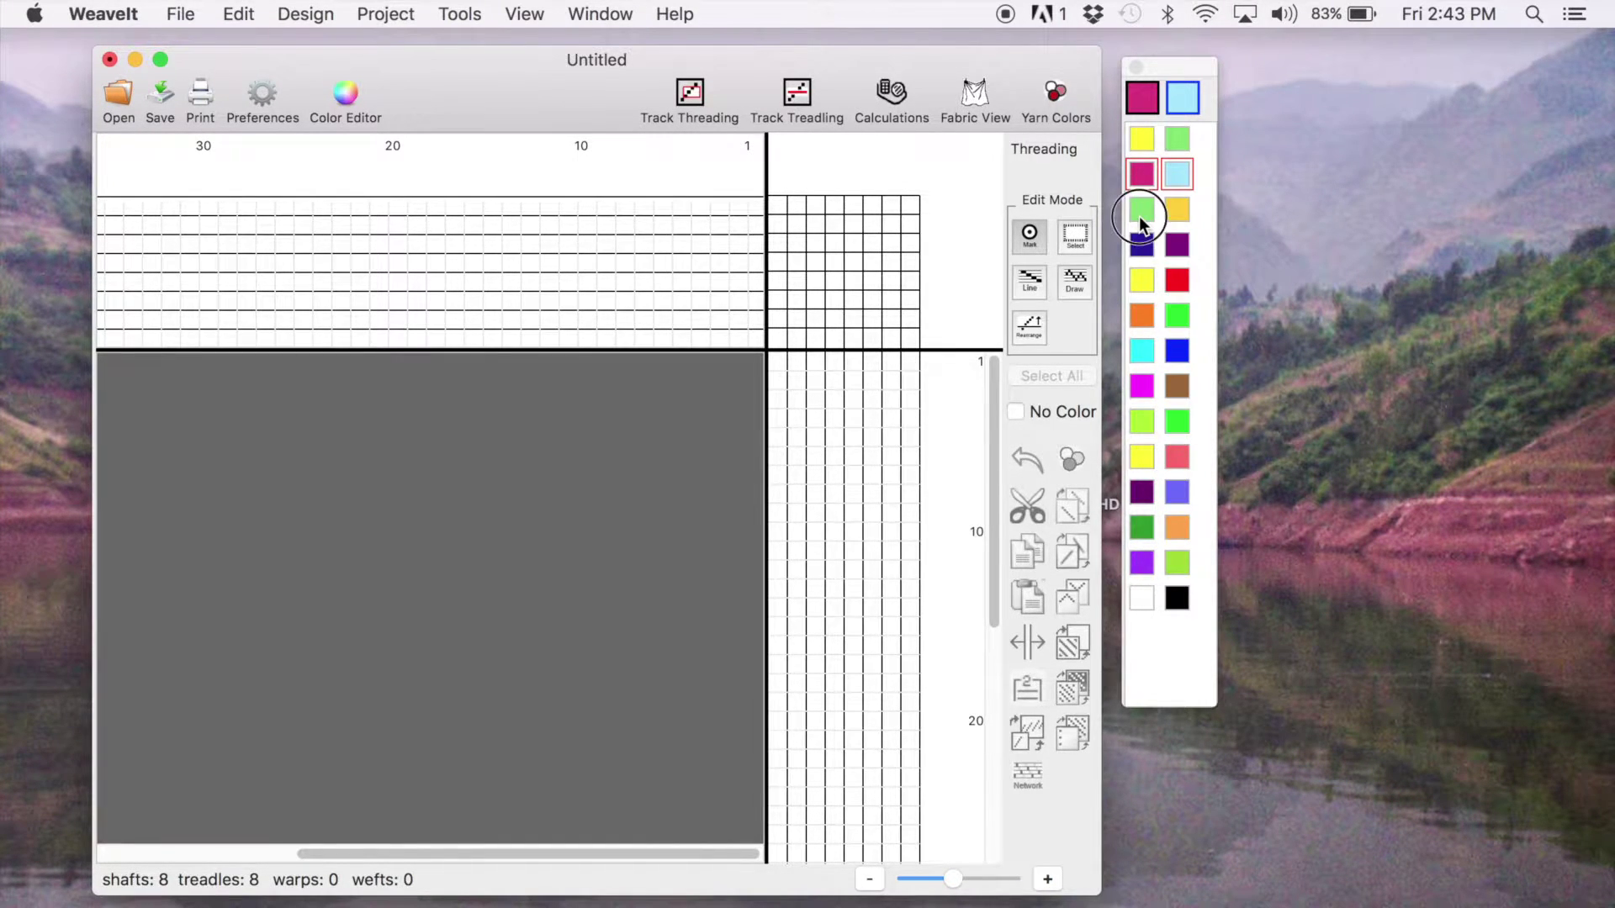
Pick light green from the palette as the warp colour and bright blue as the weft colour
{"action": "left_click", "coordinate": [1139, 216]}
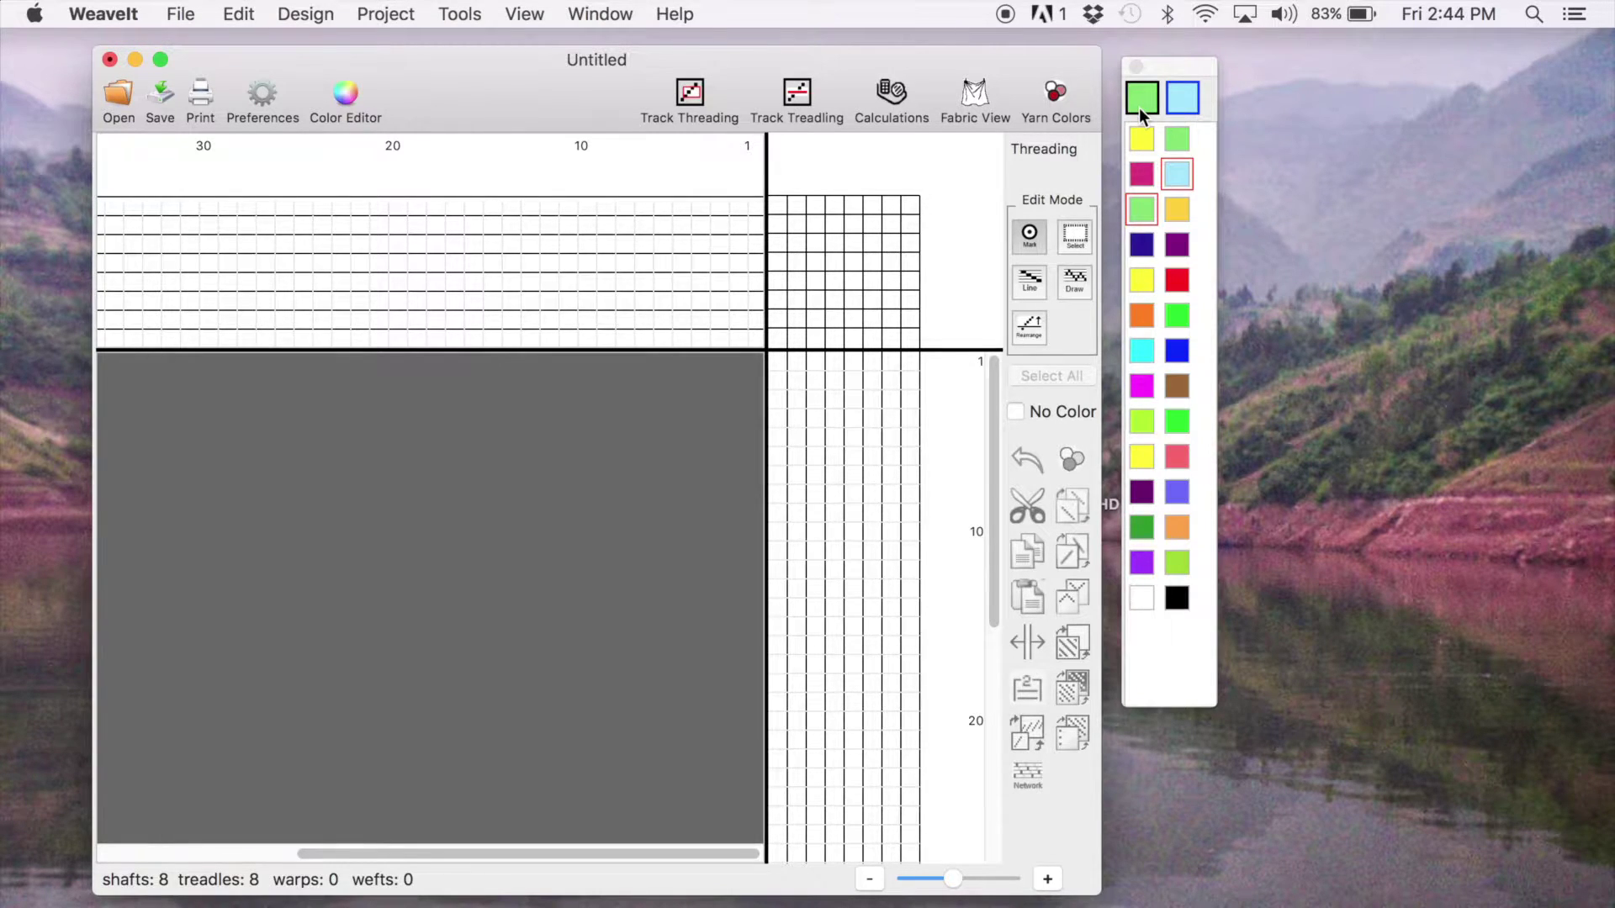
{"action": "left_click", "coordinate": [1178, 350]}
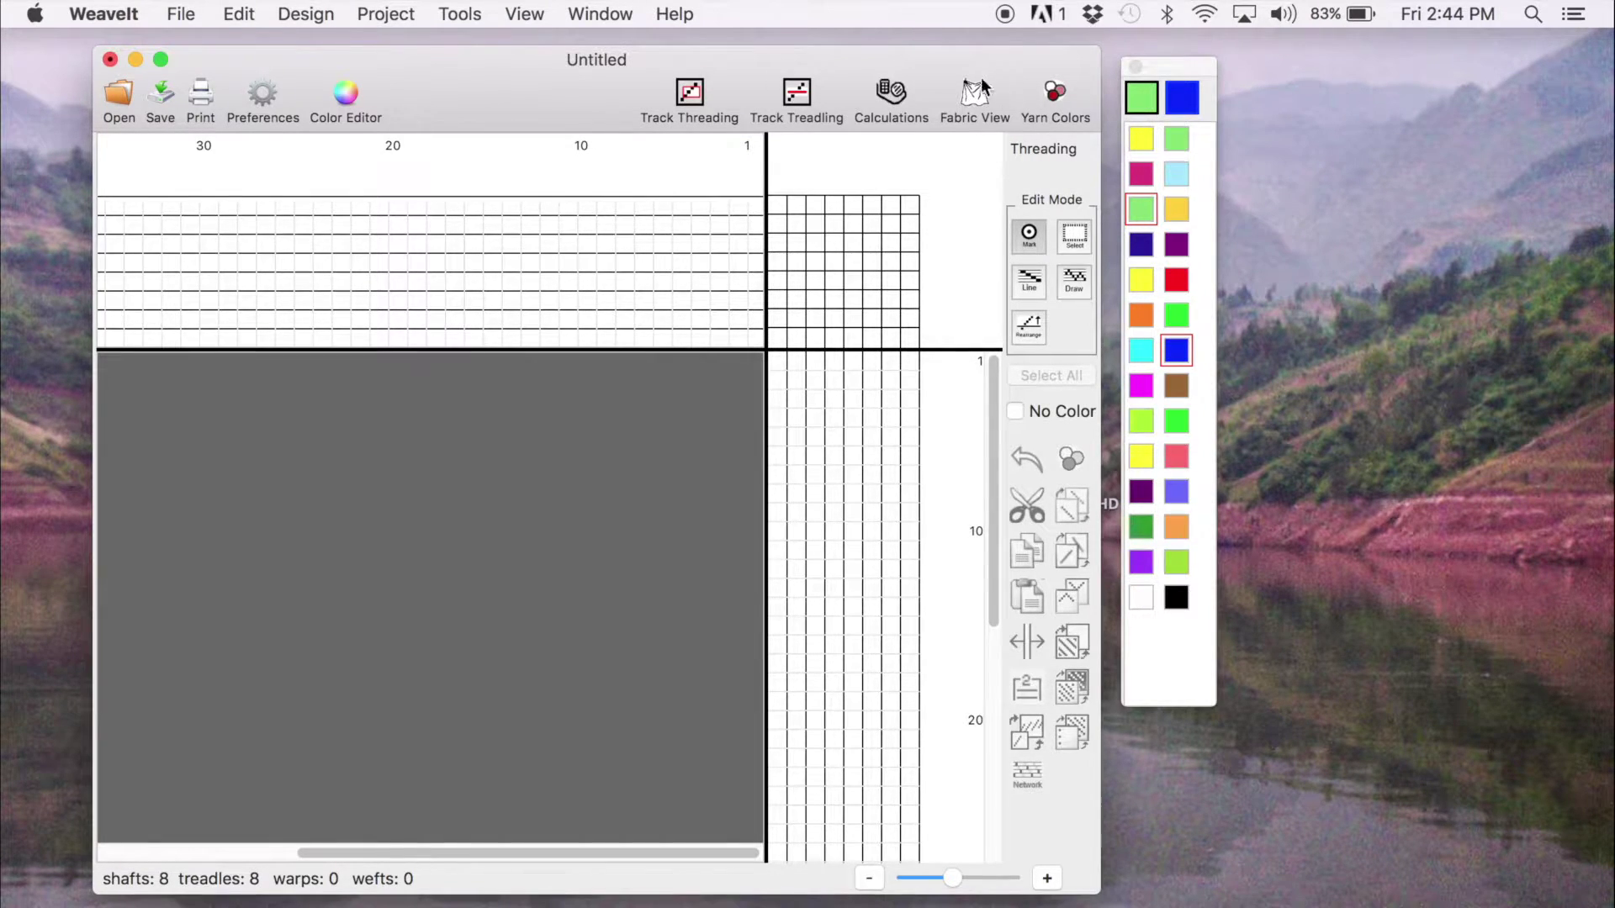
{"action": "left_click", "coordinate": [676, 16]}
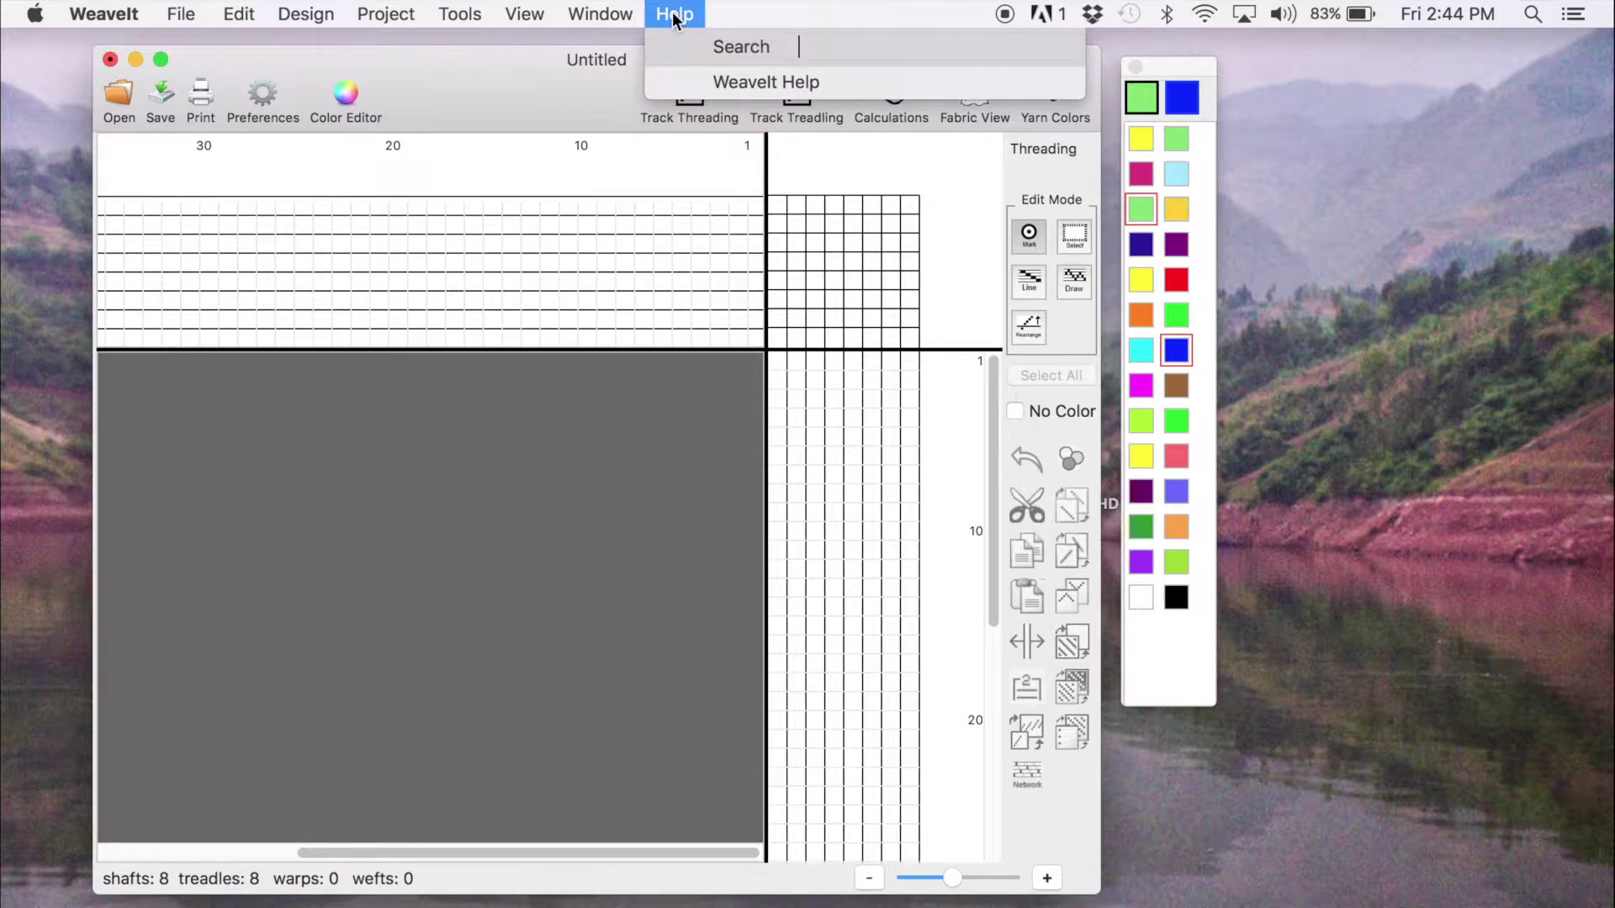
Show the Edit Modes help page beside the draft and switch to Line edit mode
{"action": "left_click", "coordinate": [770, 80]}
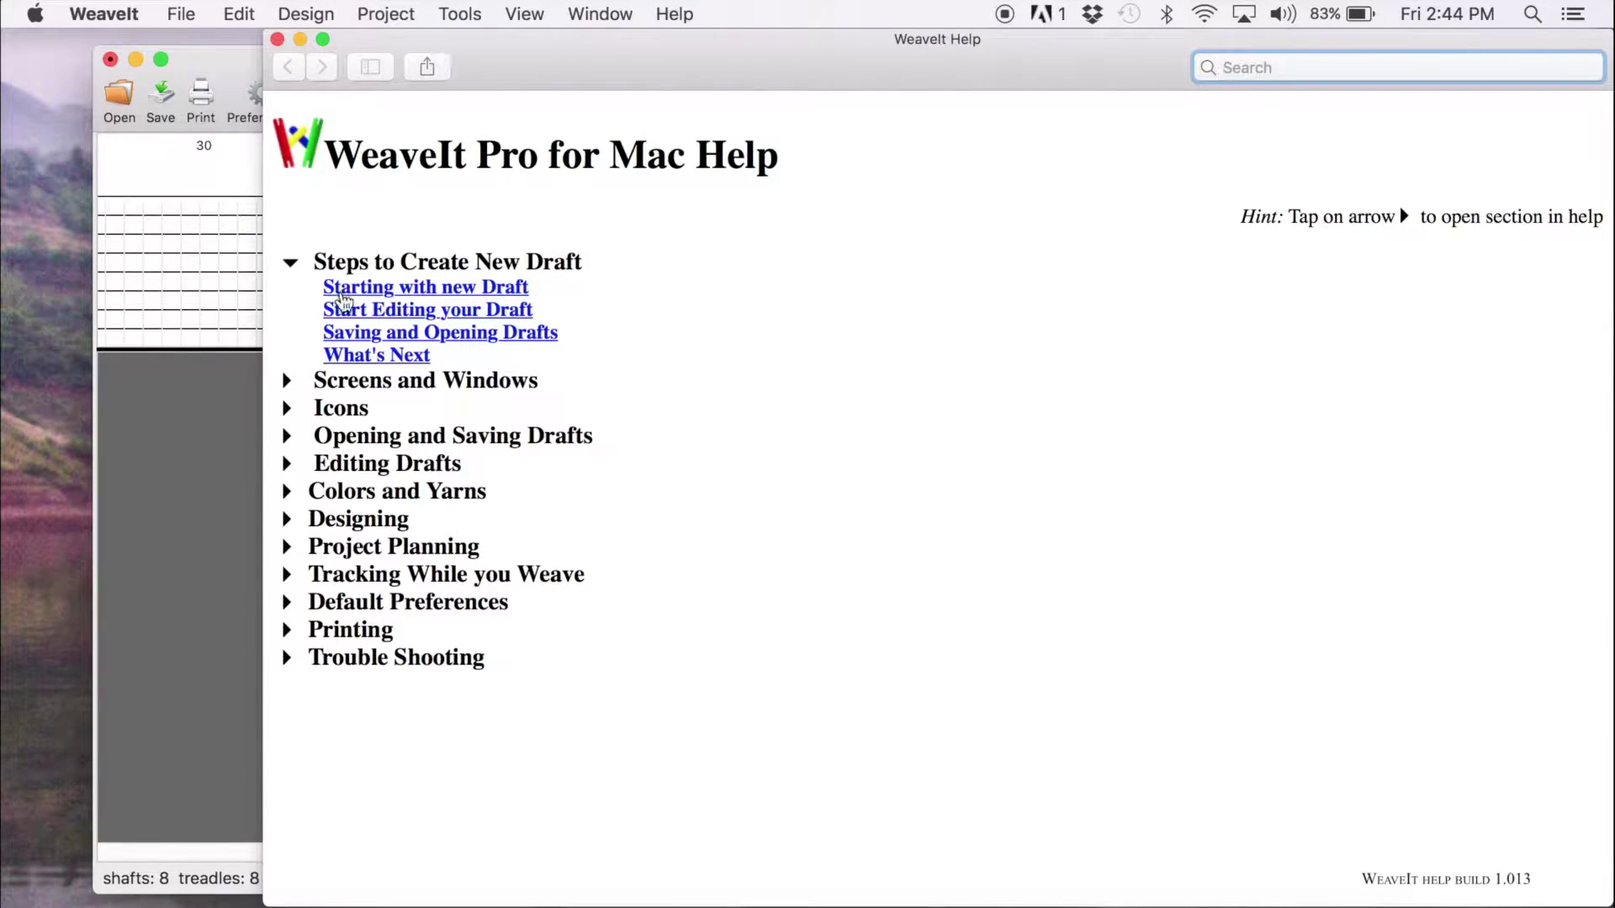
{"action": "left_click", "coordinate": [288, 410]}
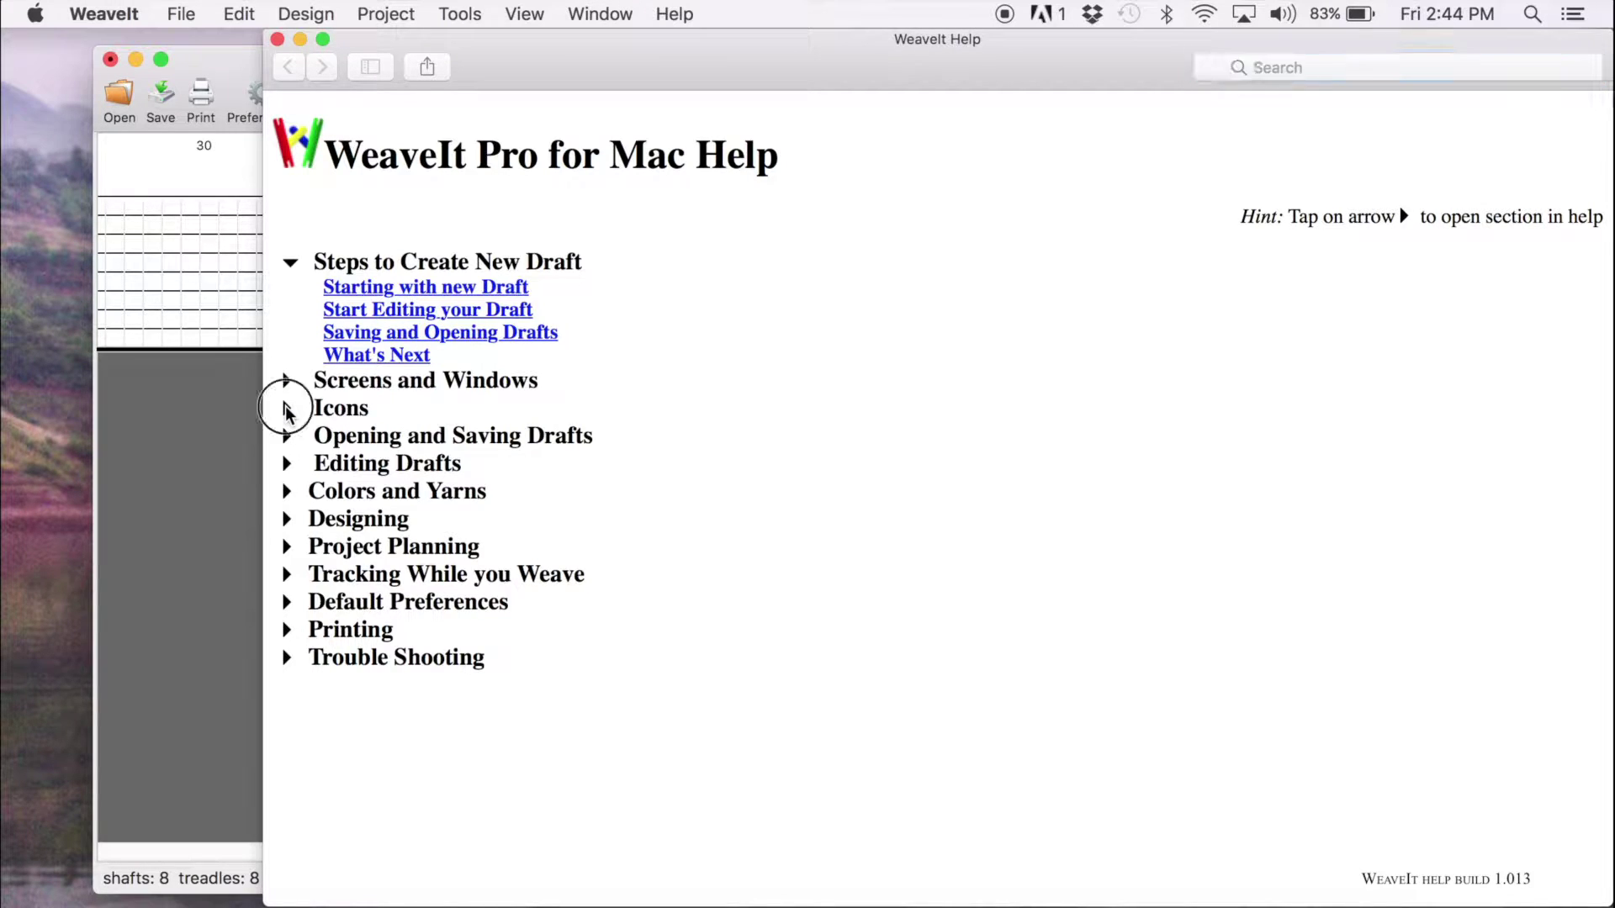
{"action": "left_click", "coordinate": [367, 456]}
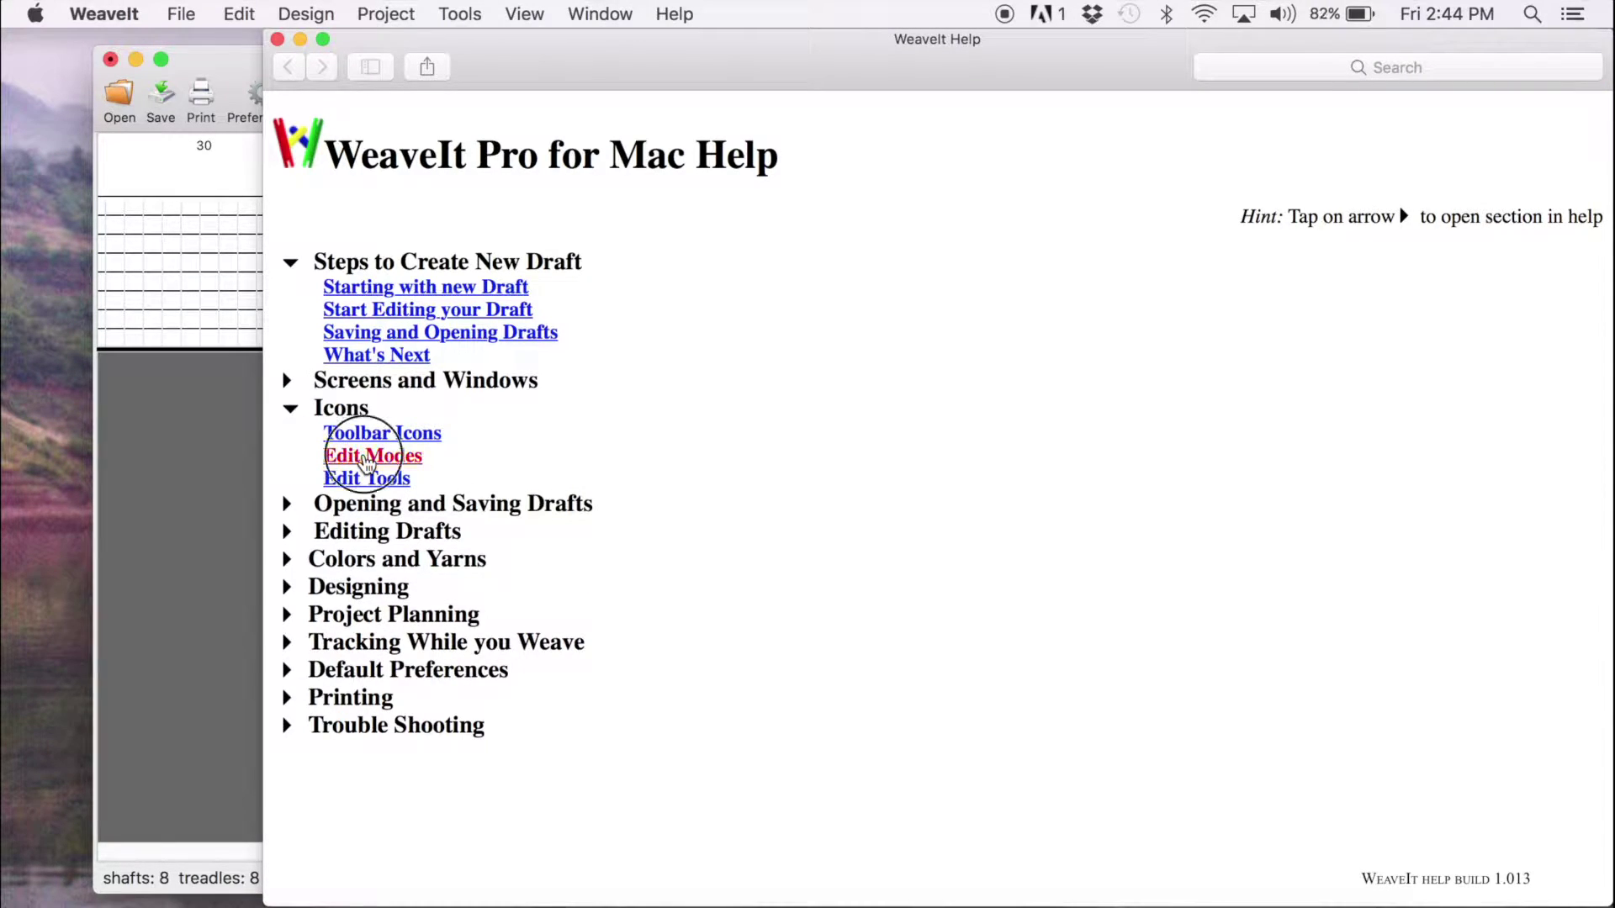
{"action": "left_click_drag", "start_coordinate": [469, 40], "coordinate": [1584, 49]}
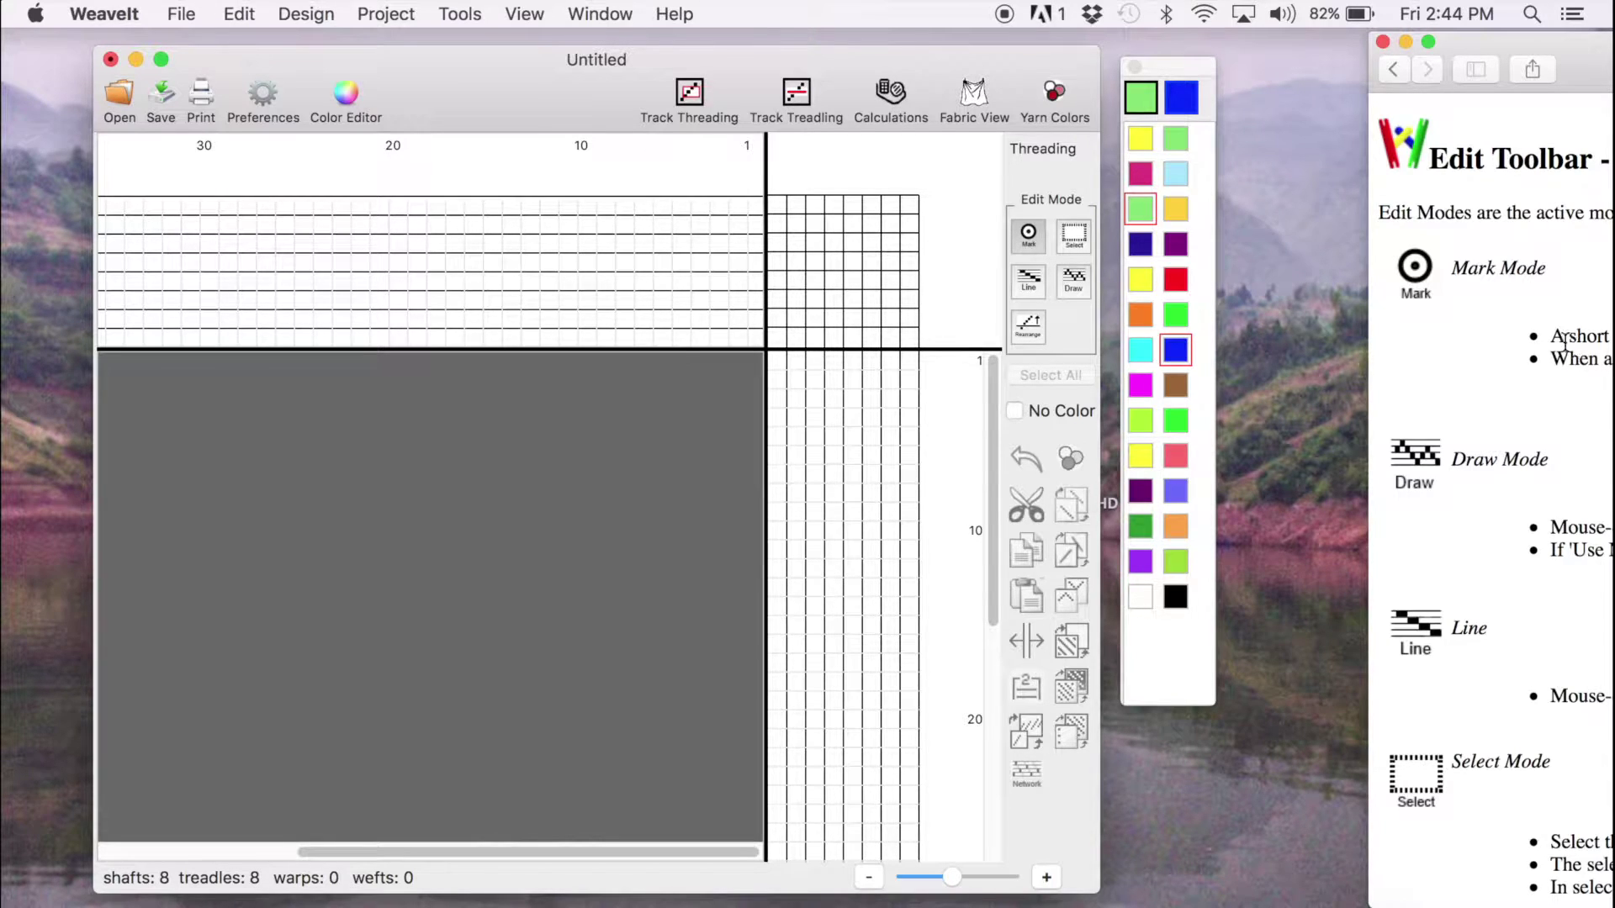
{"action": "scroll", "coordinate": [1557, 248], "scroll_direction": "down", "scroll_amount": 2}
{"action": "scroll", "coordinate": [1556, 249], "scroll_direction": "down", "scroll_amount": 2}
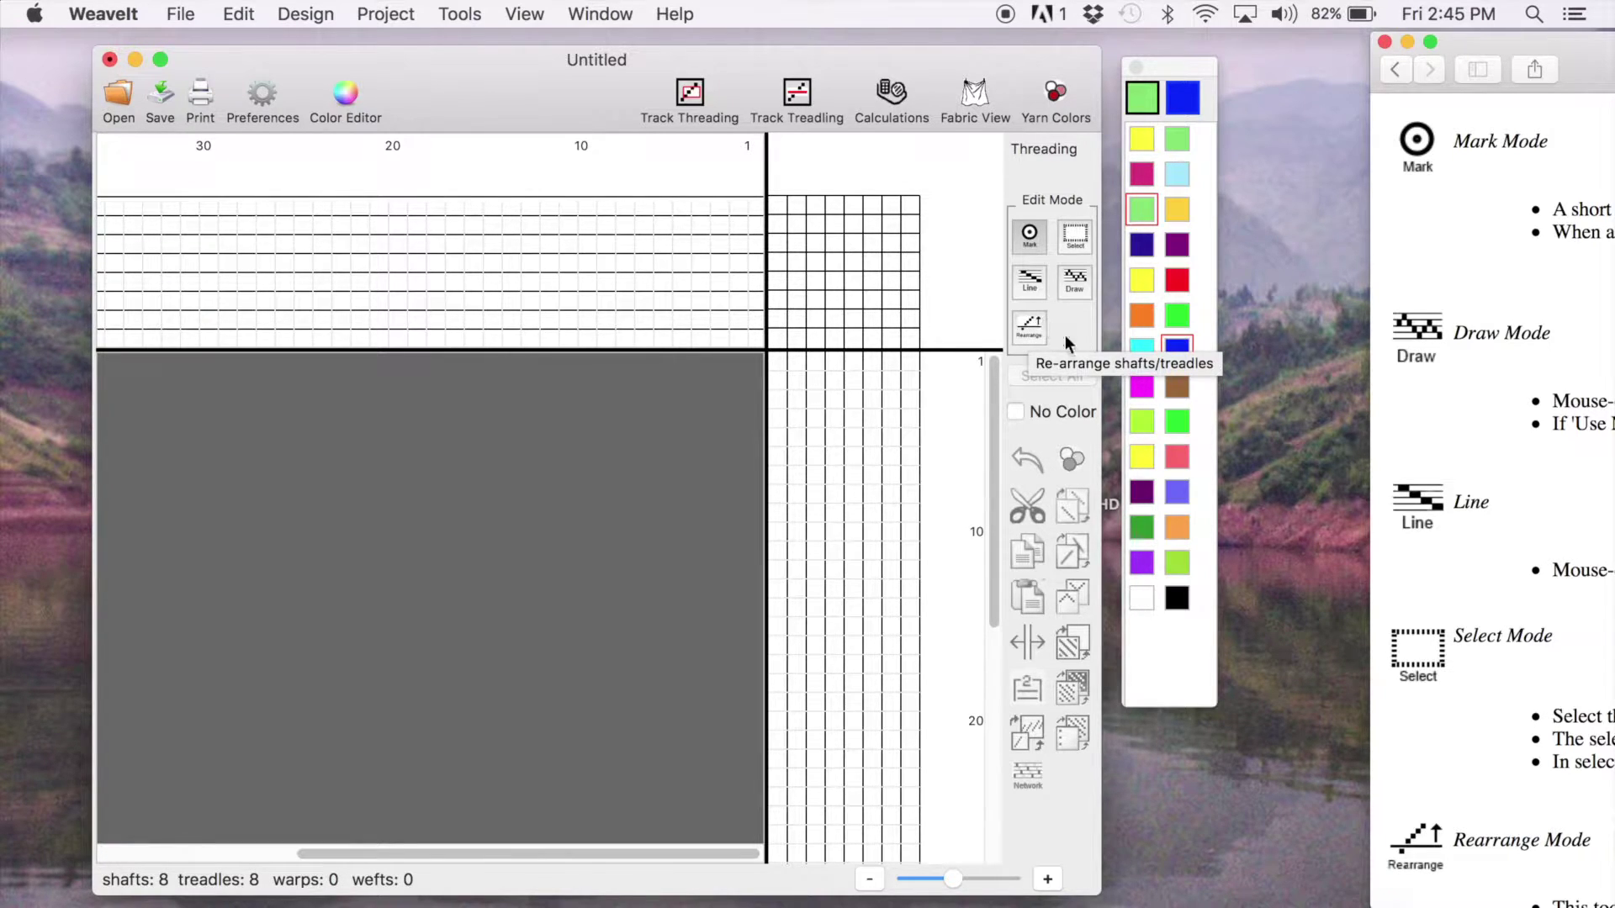
{"action": "left_click", "coordinate": [1015, 284]}
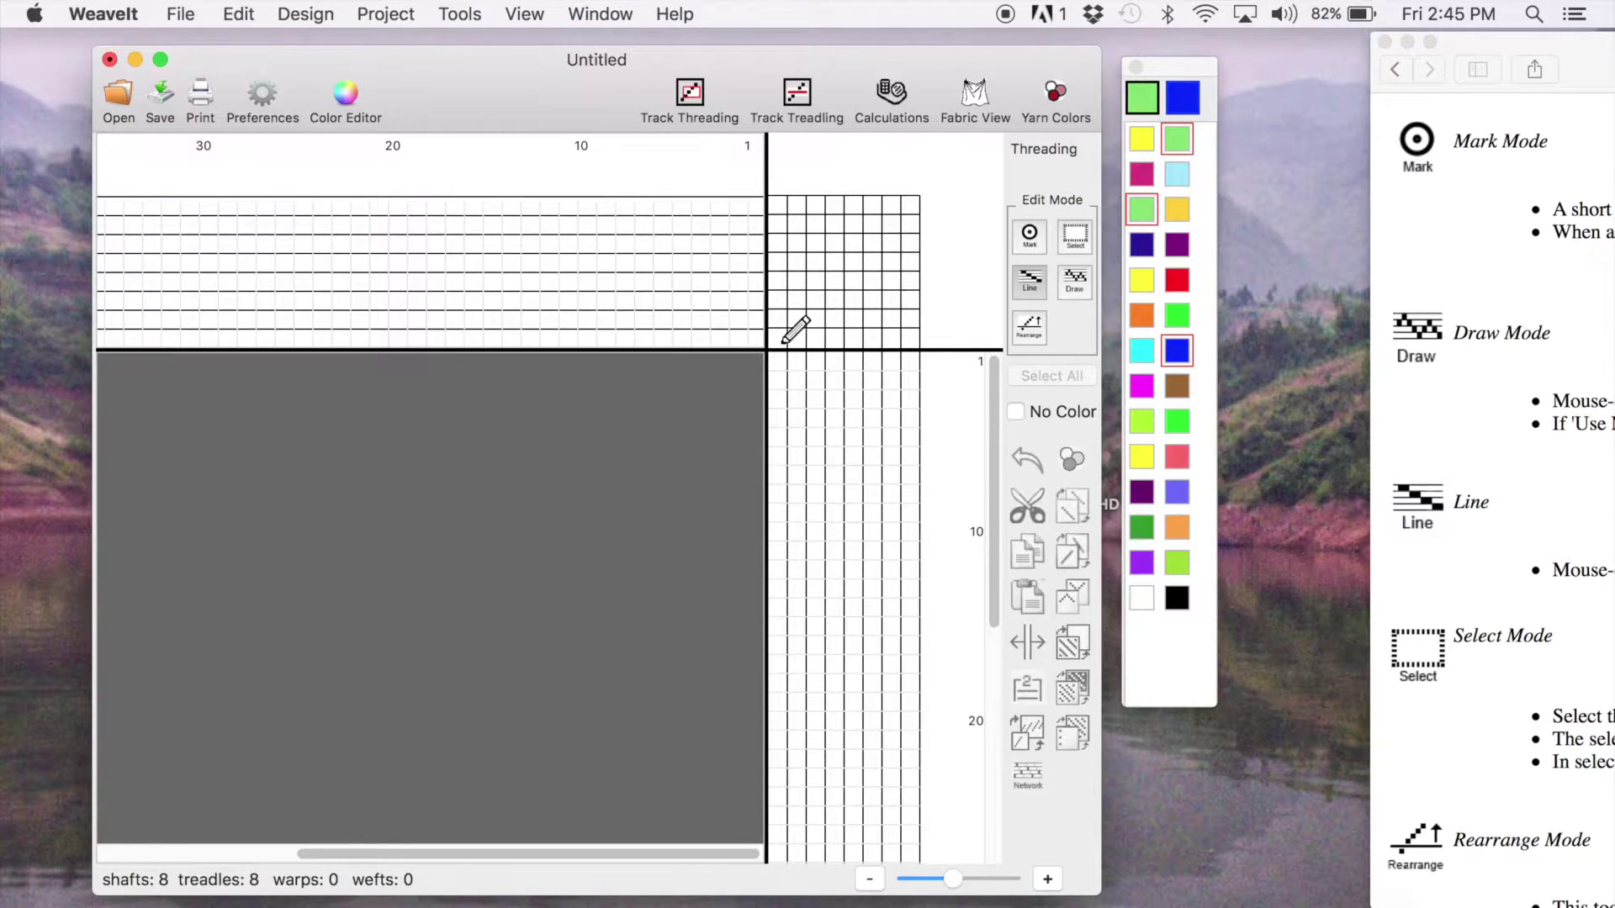
Draw a 20-end green zigzag threading rising from shaft 1 to 8 and back down
{"action": "left_click_drag", "start_coordinate": [762, 339], "coordinate": [617, 197]}
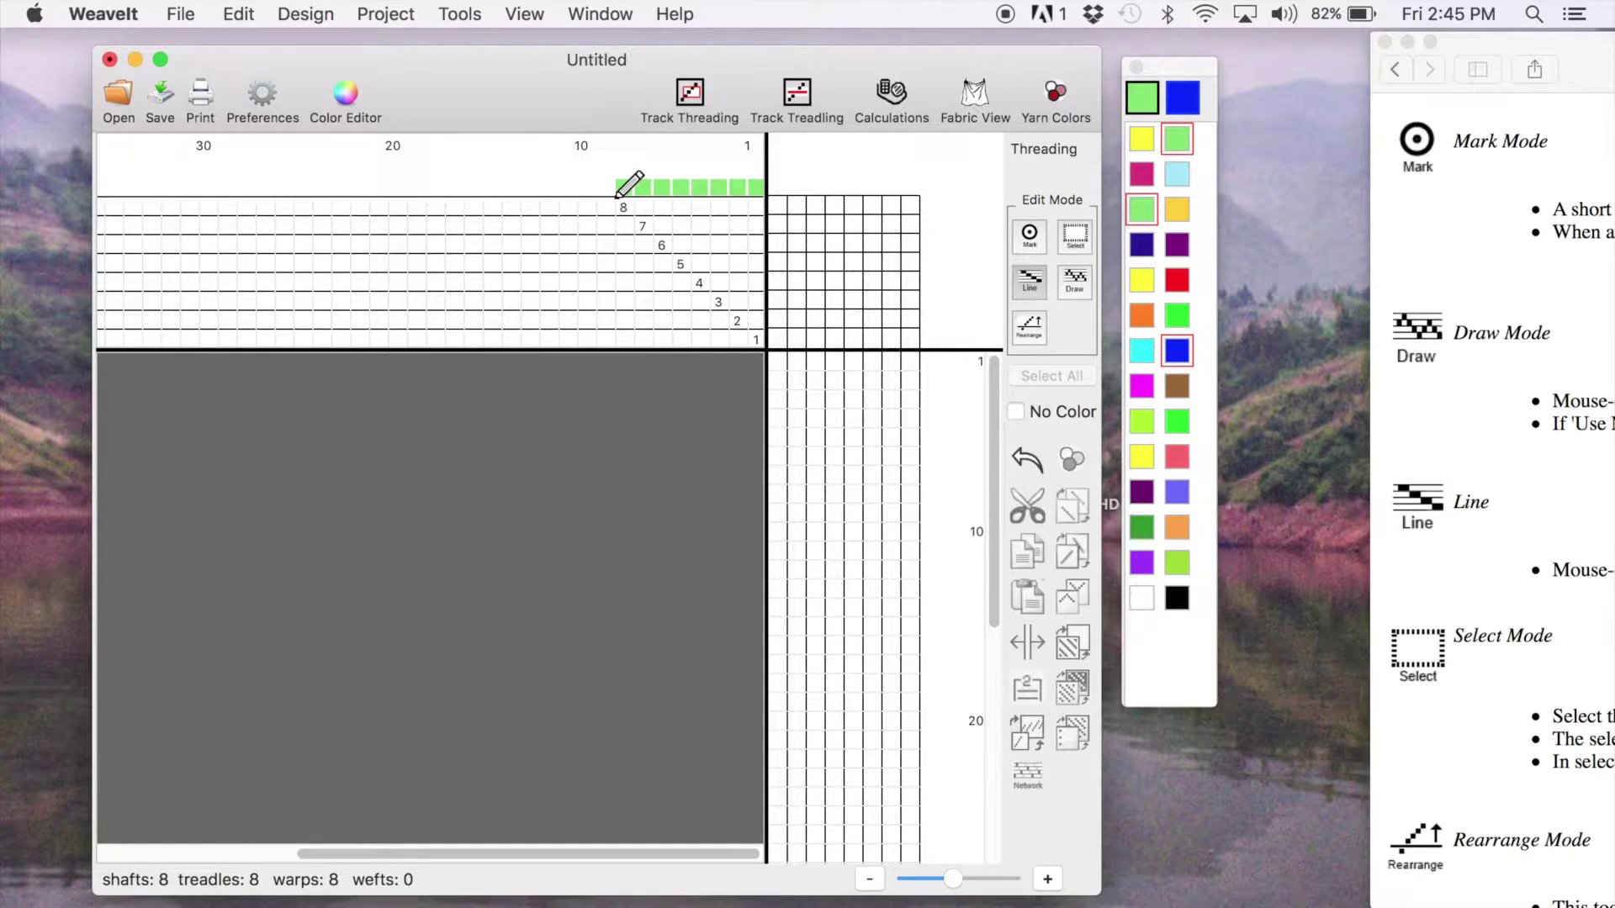
{"action": "left_click_drag", "start_coordinate": [606, 226], "coordinate": [396, 318]}
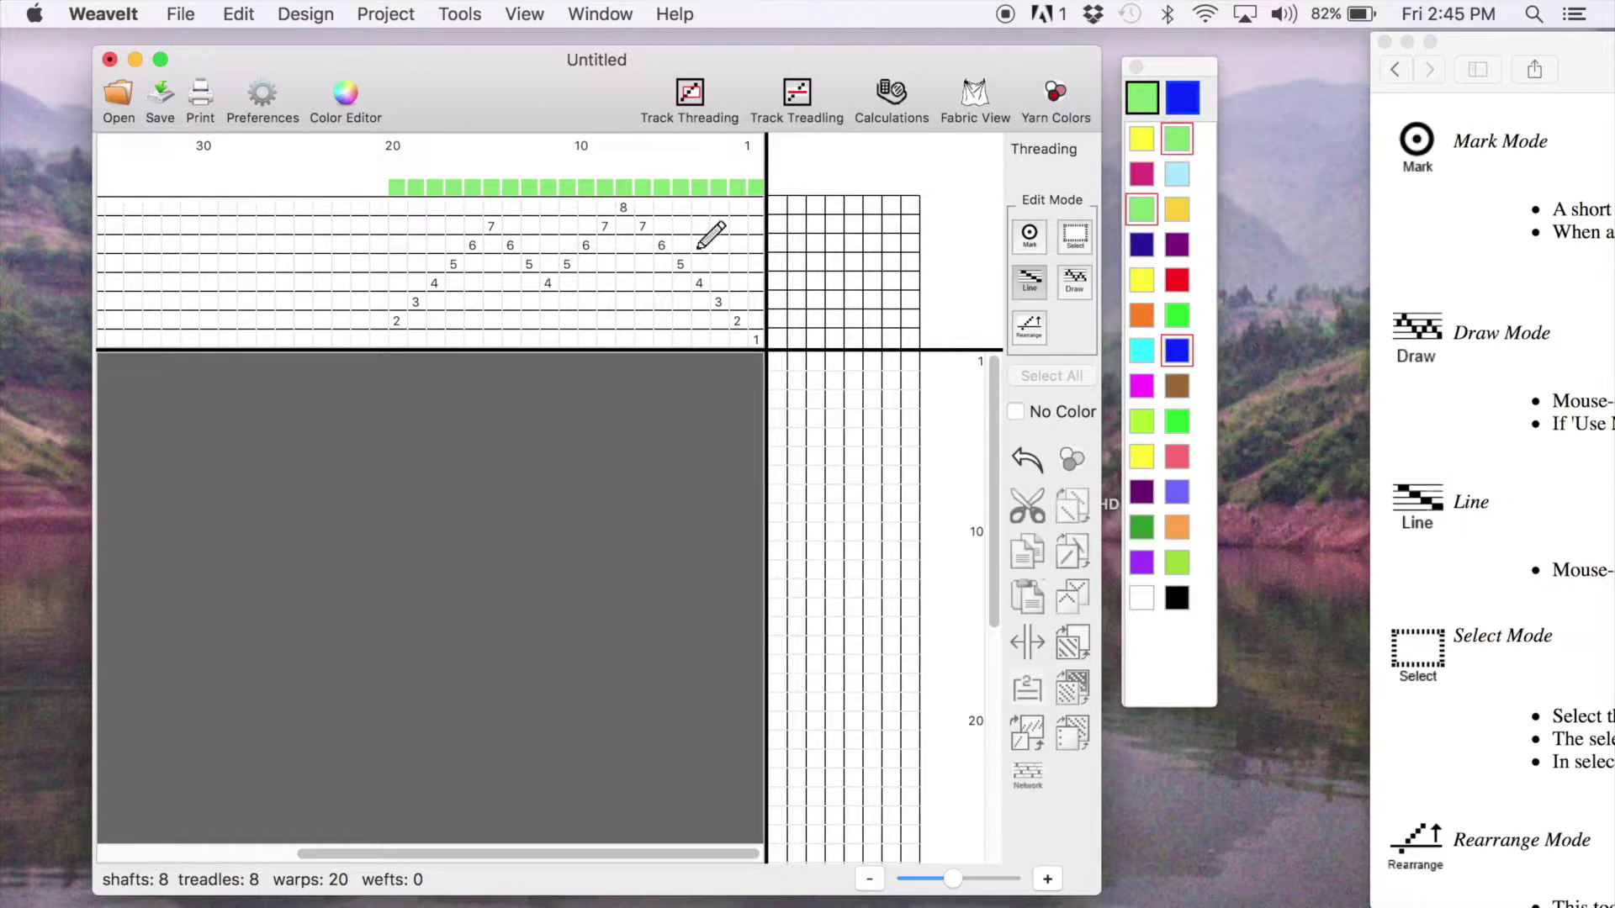
Tie shafts 1, 2, 3 and 5 to treadle 1, then extend the twill across the tie-up
{"action": "left_click", "coordinate": [777, 337]}
{"action": "left_click", "coordinate": [778, 318]}
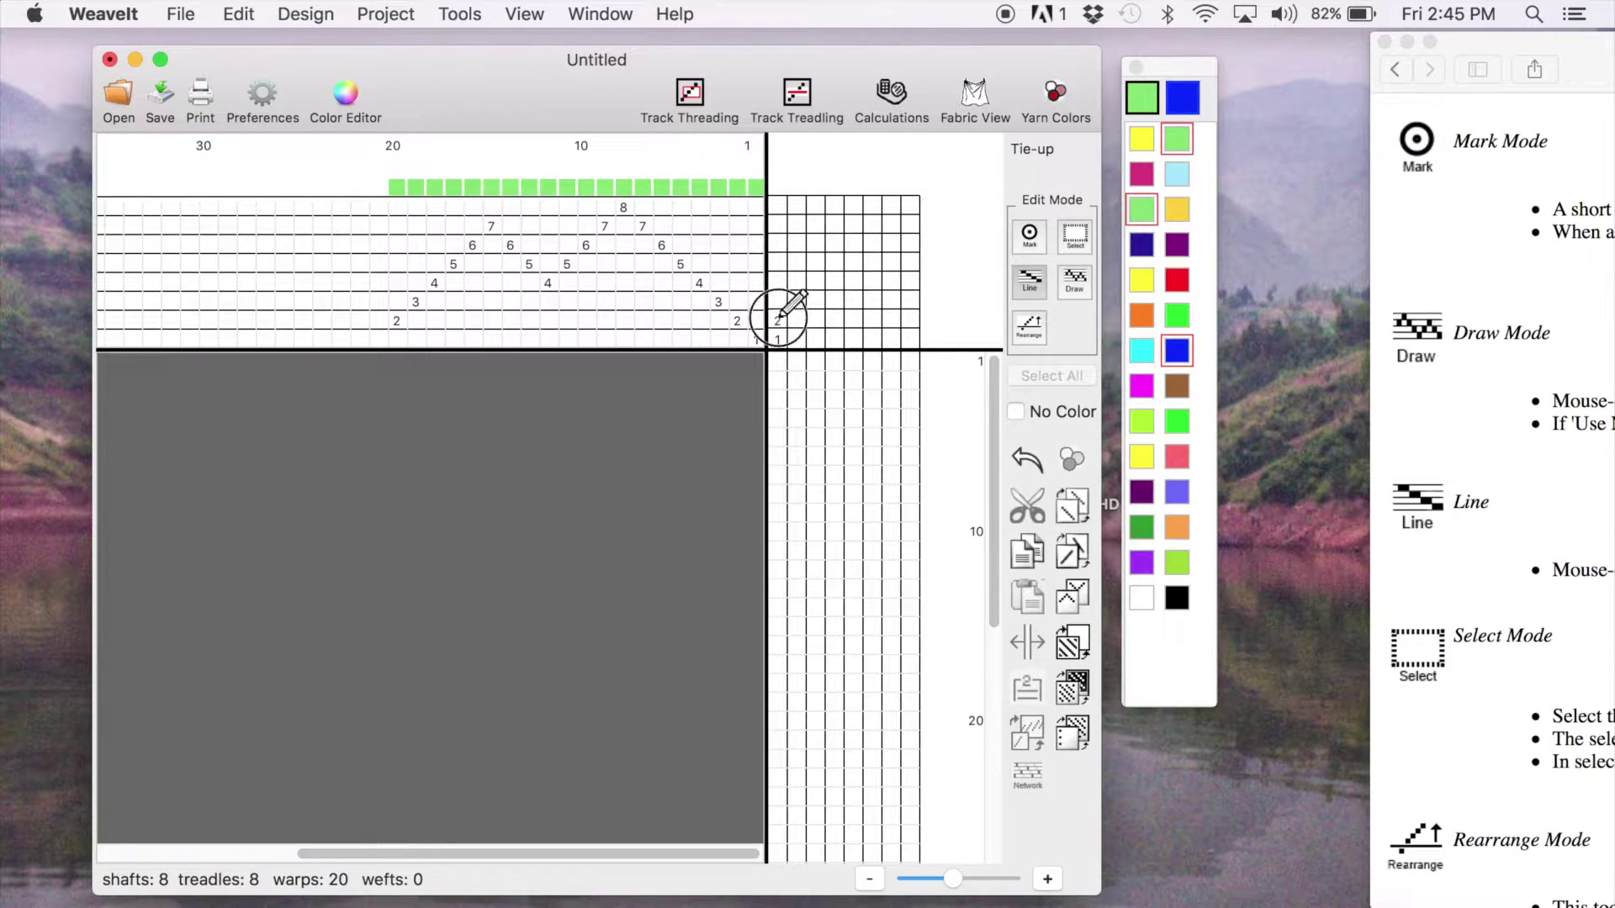
{"action": "left_click", "coordinate": [779, 302]}
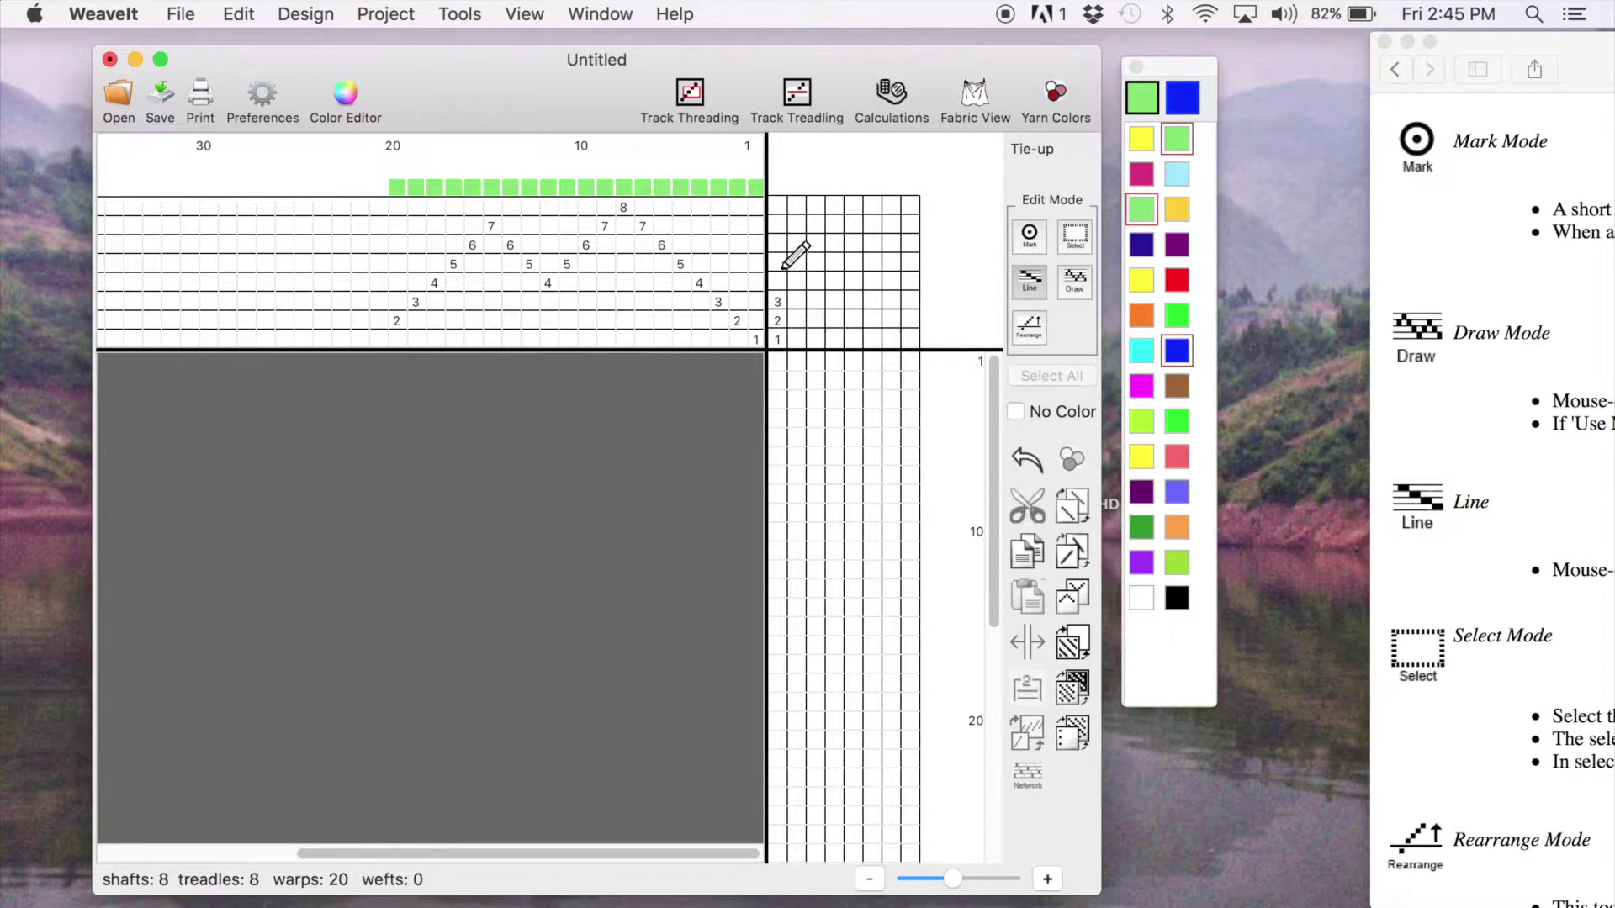
{"action": "left_click", "coordinate": [780, 264]}
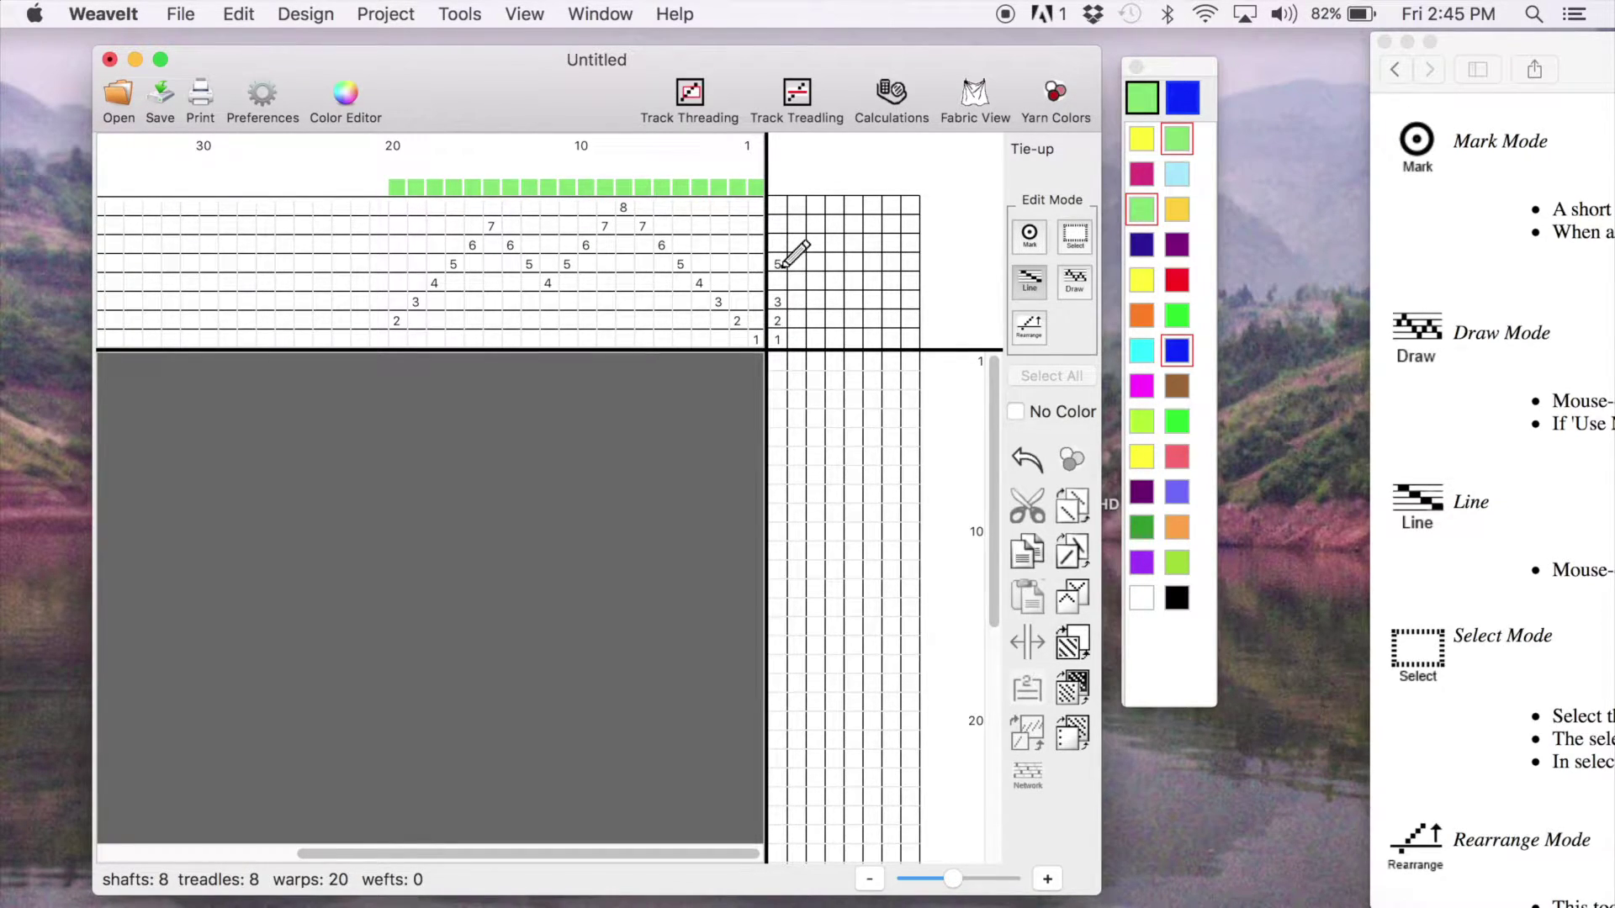
{"action": "left_click", "coordinate": [1078, 730]}
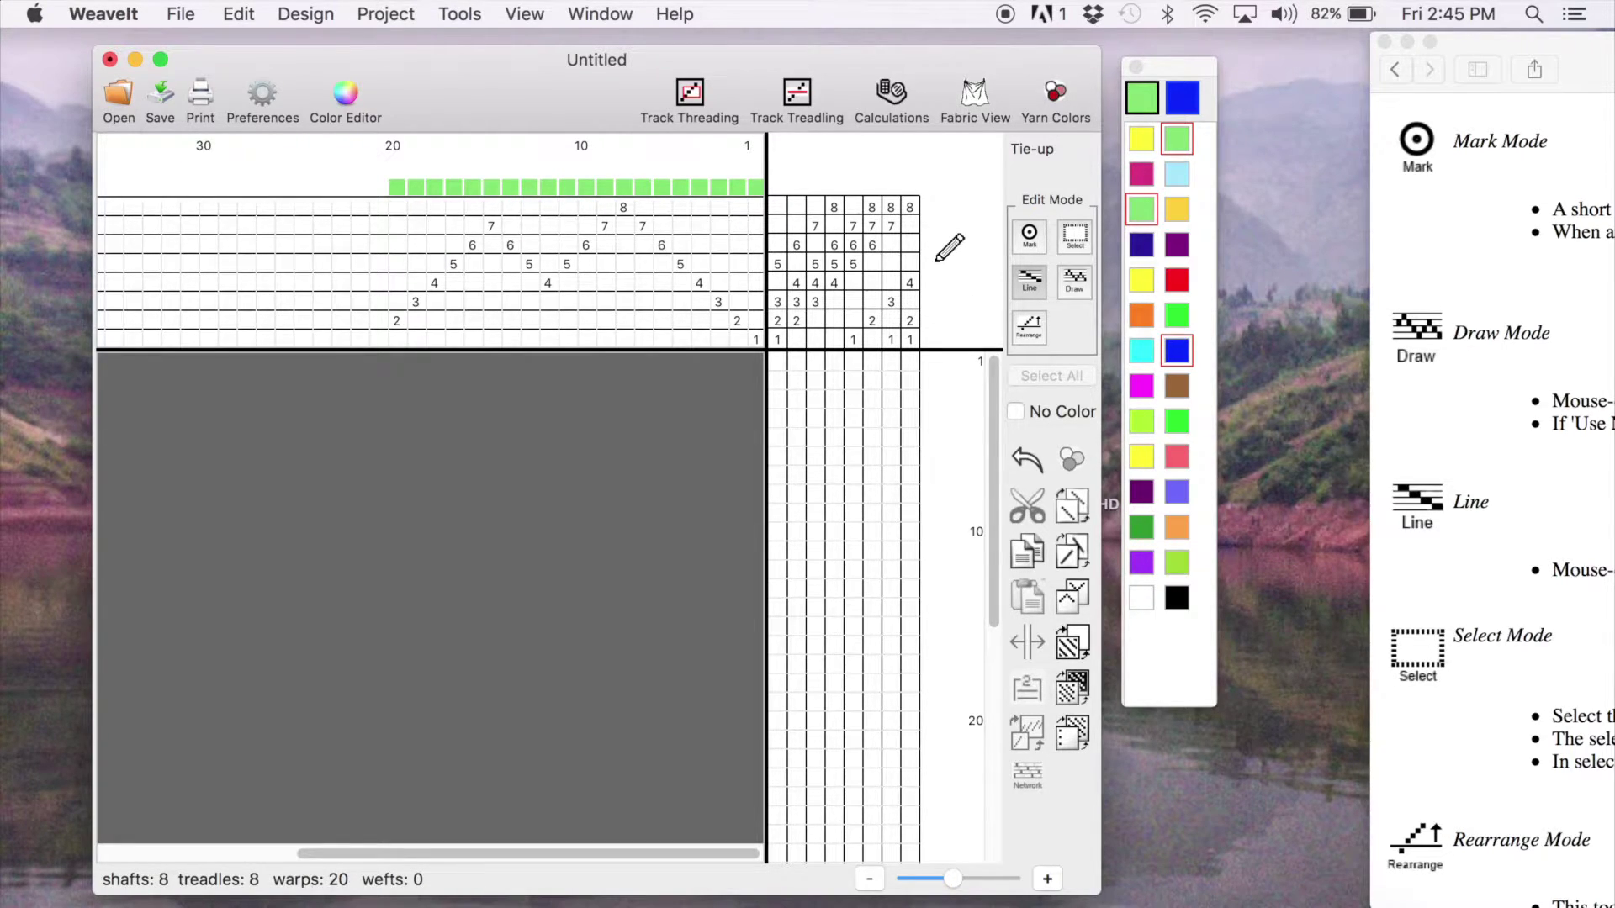
{"action": "left_click", "coordinate": [320, 18]}
Treadle as drawn in with changed colours for 20 blue picks, then show Fabric View
{"action": "left_click", "coordinate": [356, 44]}
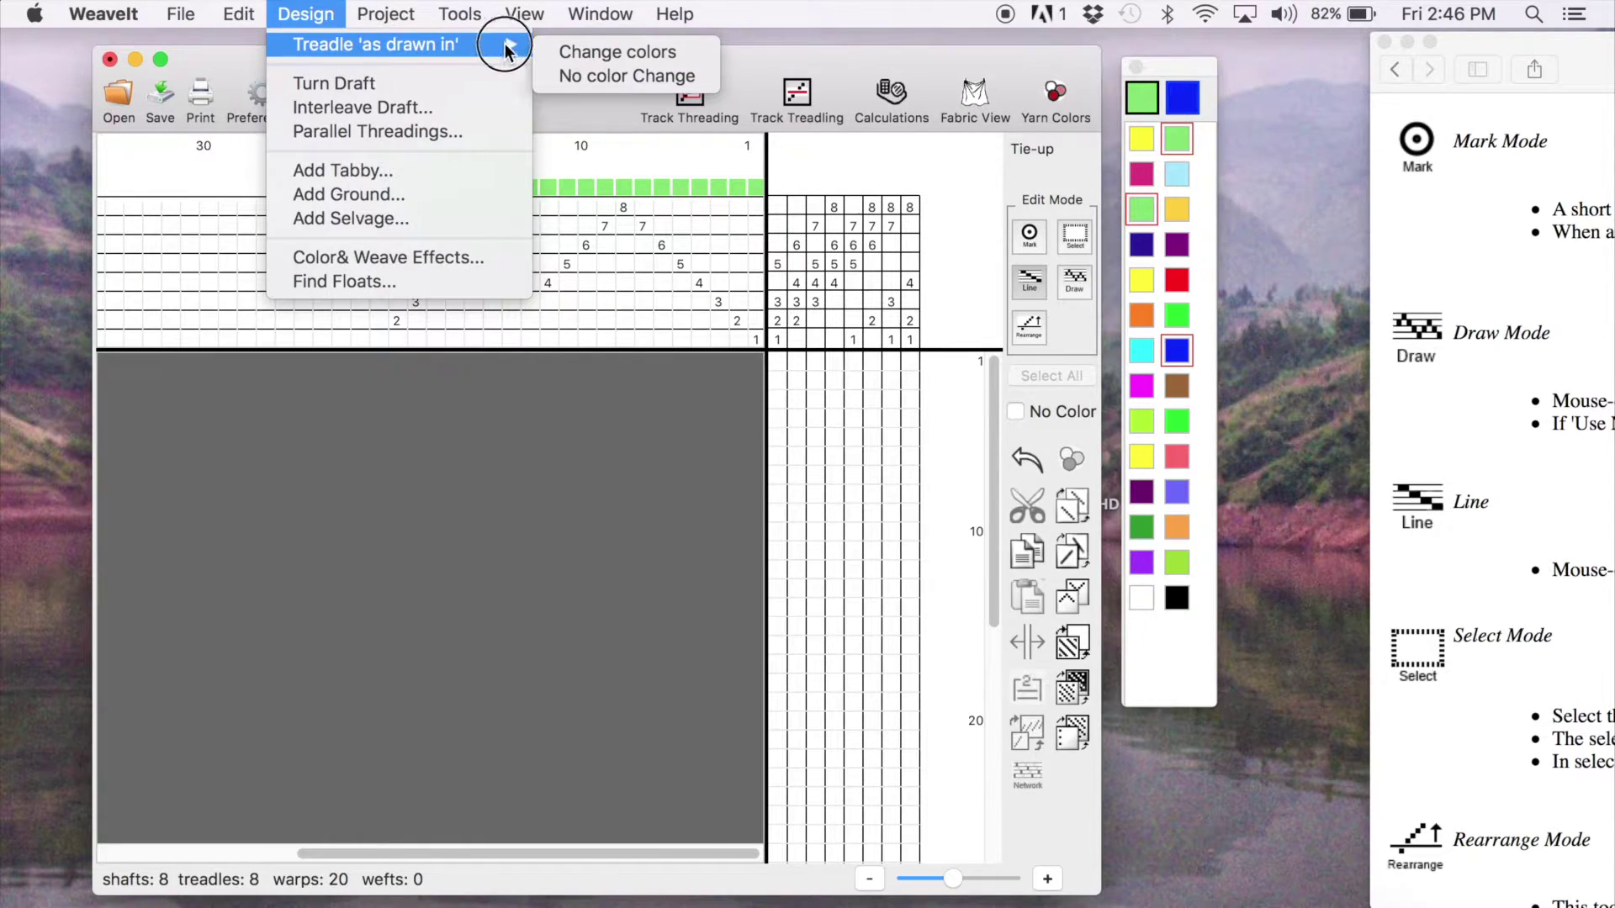
{"action": "left_click", "coordinate": [595, 56]}
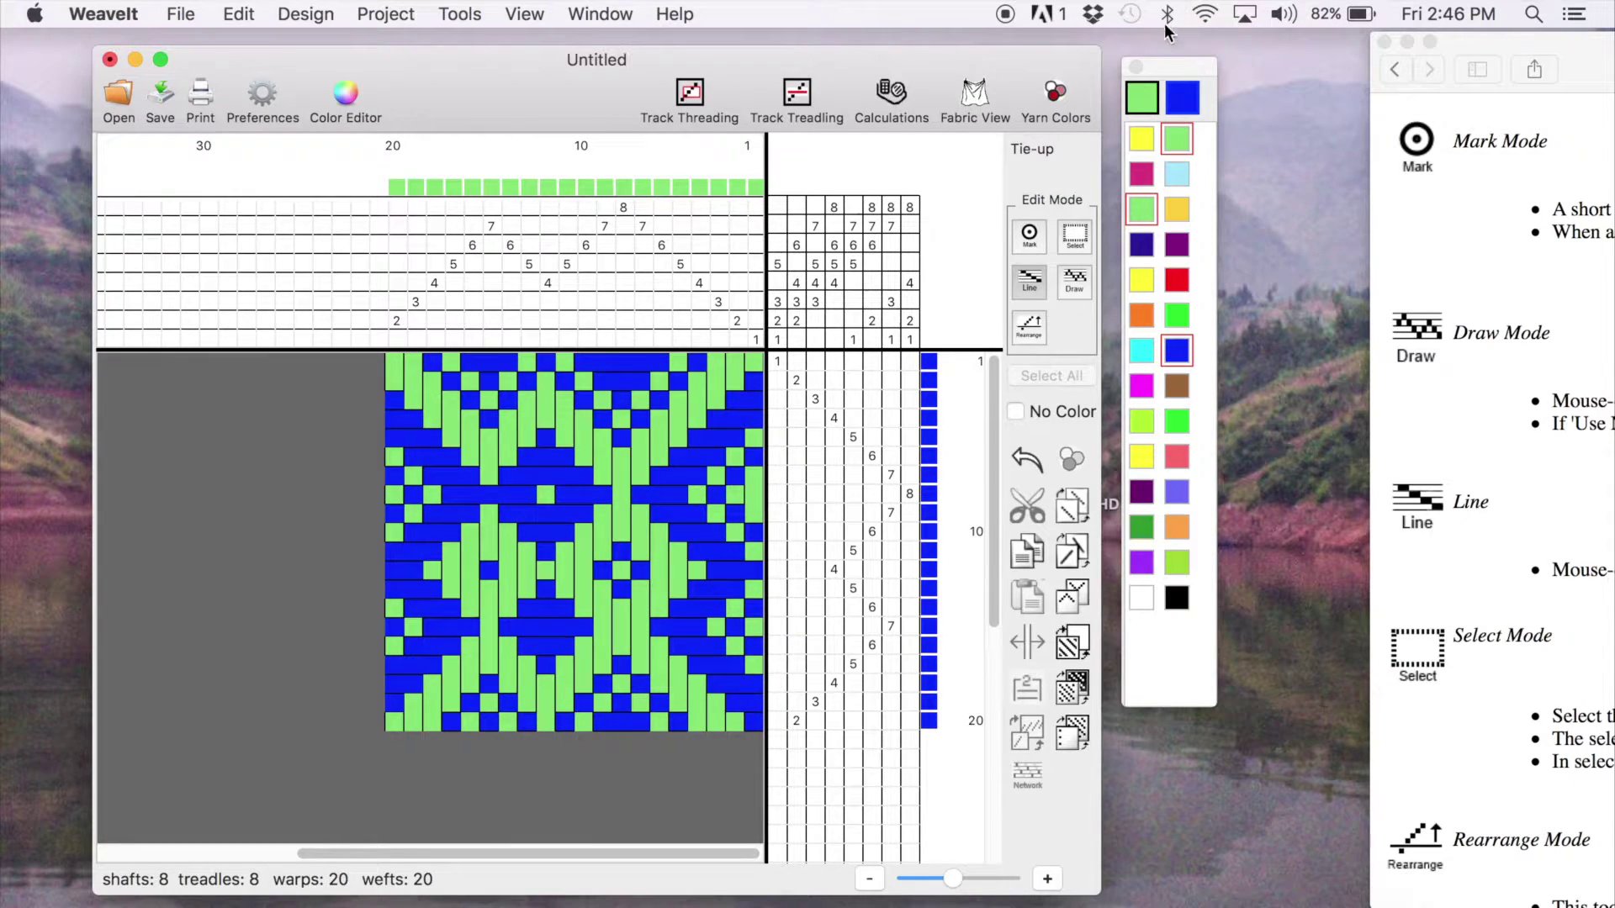
{"action": "left_click", "coordinate": [980, 88]}
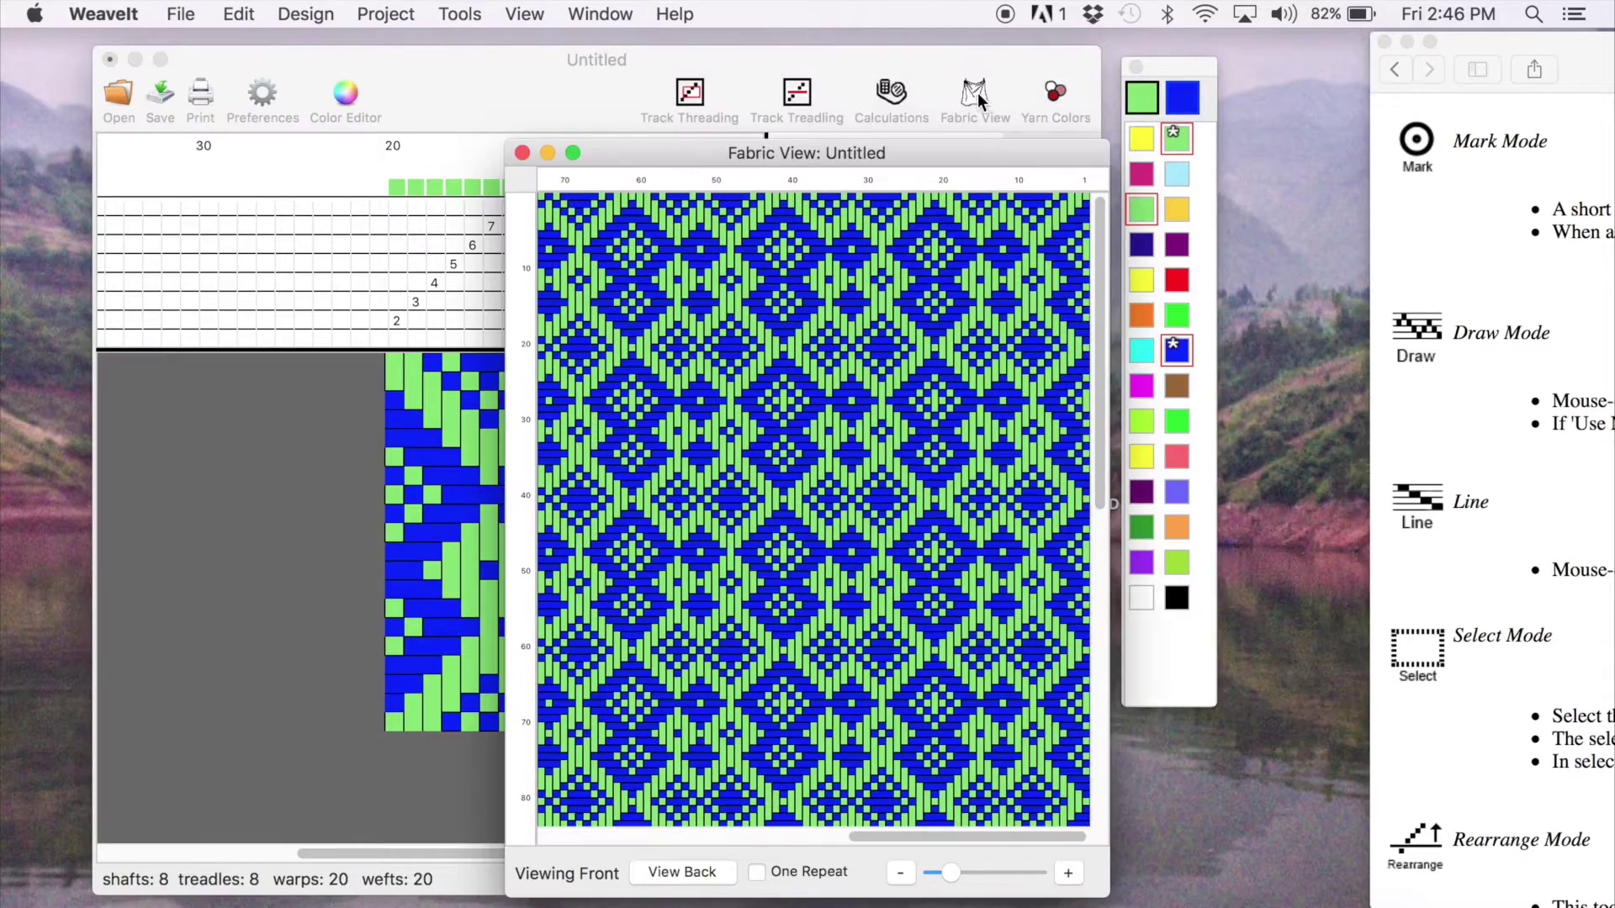
Arrange the fabric view on the left, the draft to its right, and the palette aside
{"action": "left_click_drag", "start_coordinate": [1016, 150], "coordinate": [515, 79]}
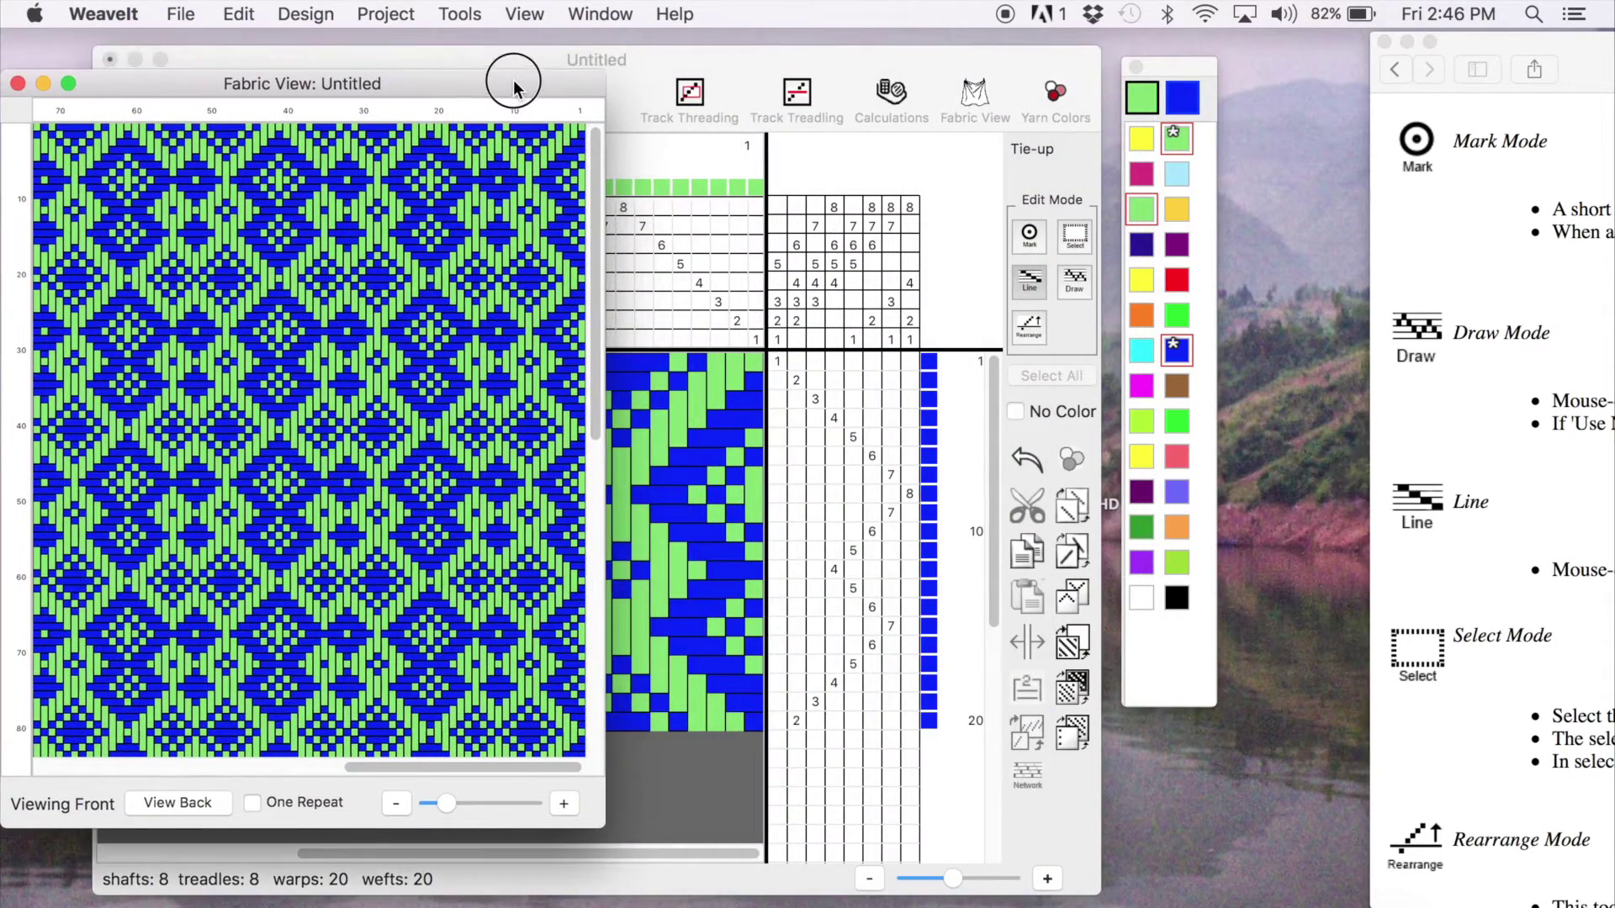
{"action": "left_click_drag", "start_coordinate": [747, 66], "coordinate": [898, 61]}
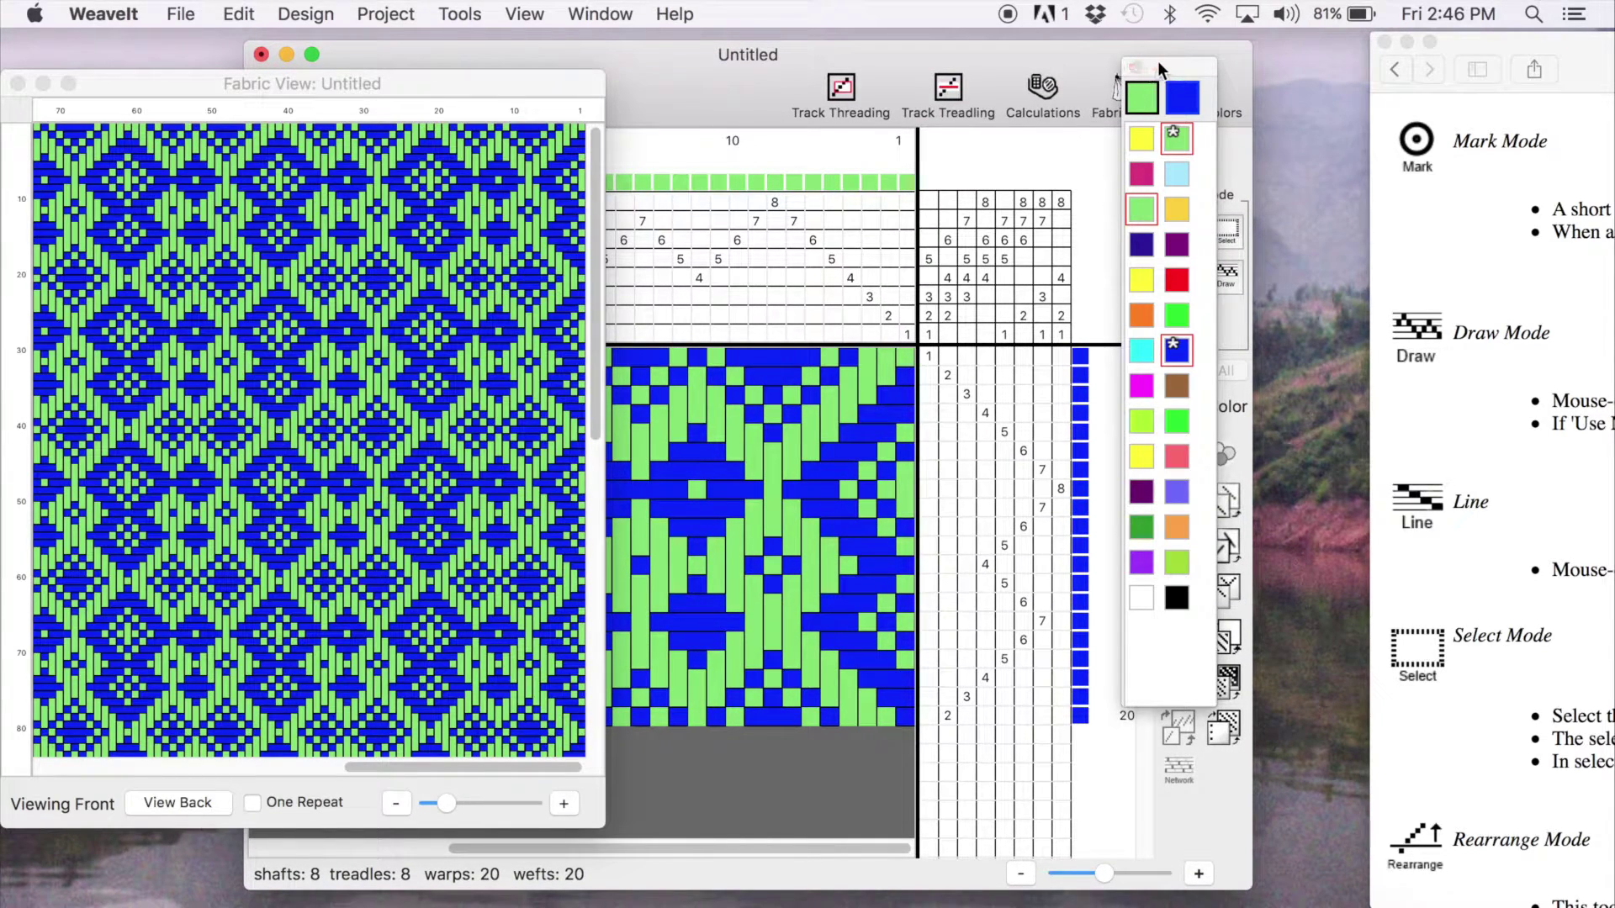
{"action": "left_click_drag", "start_coordinate": [1159, 69], "coordinate": [1297, 50]}
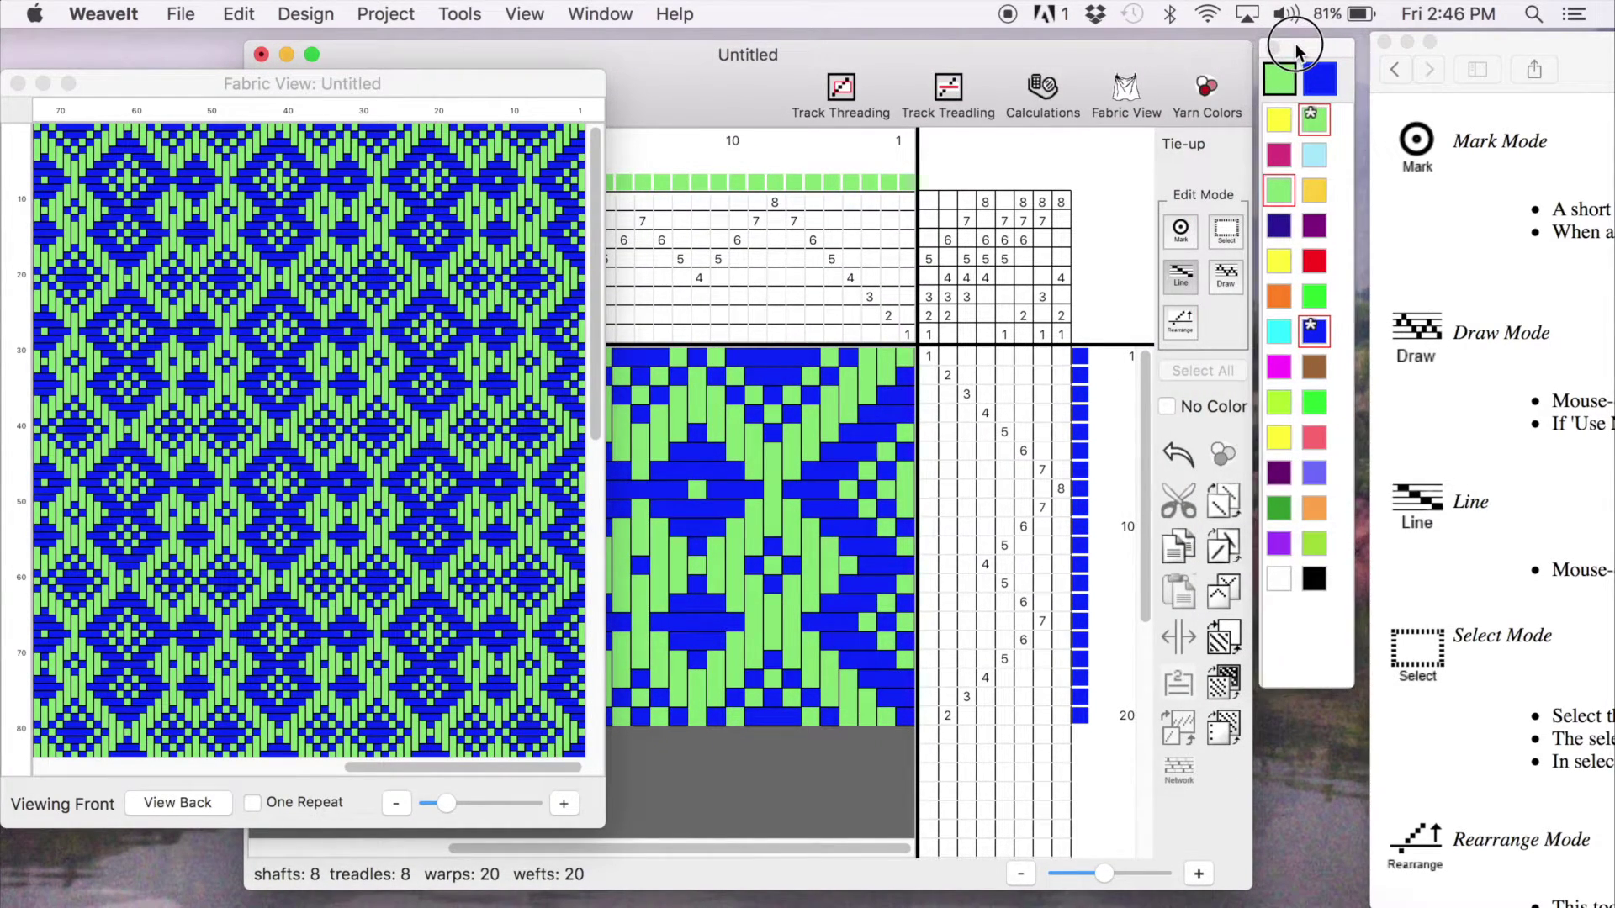
Zoom the fabric in and out, then check the back and front of the cloth
{"action": "left_click", "coordinate": [564, 808]}
{"action": "left_click", "coordinate": [565, 808]}
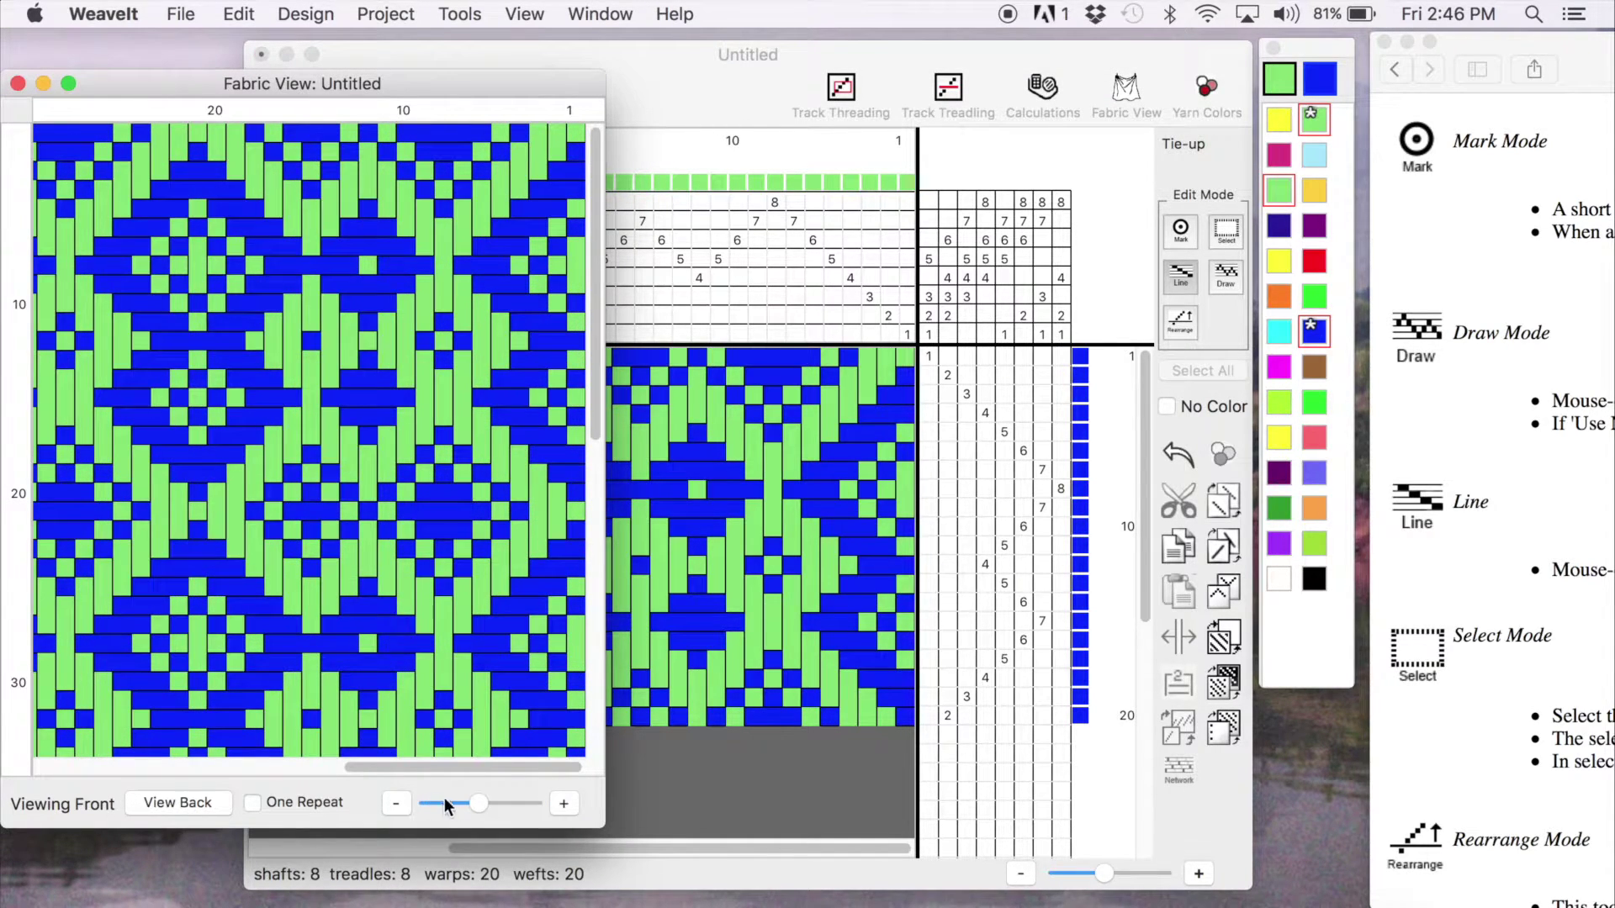
{"action": "left_click_drag", "start_coordinate": [467, 804], "coordinate": [421, 809]}
{"action": "left_click", "coordinate": [461, 803]}
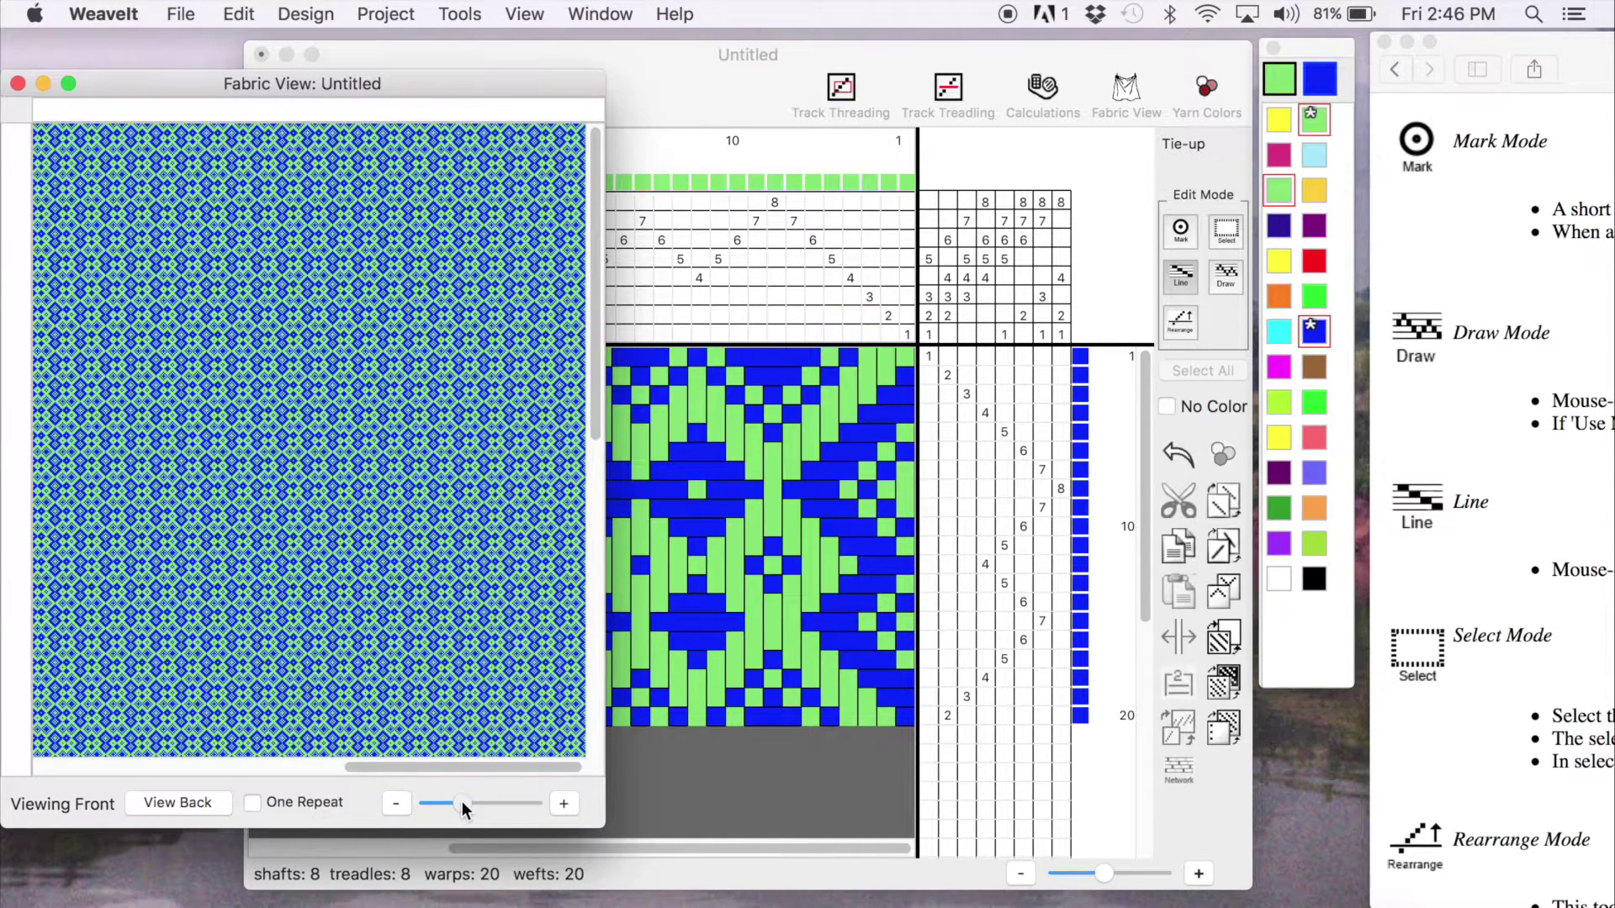
{"action": "left_click", "coordinate": [166, 800]}
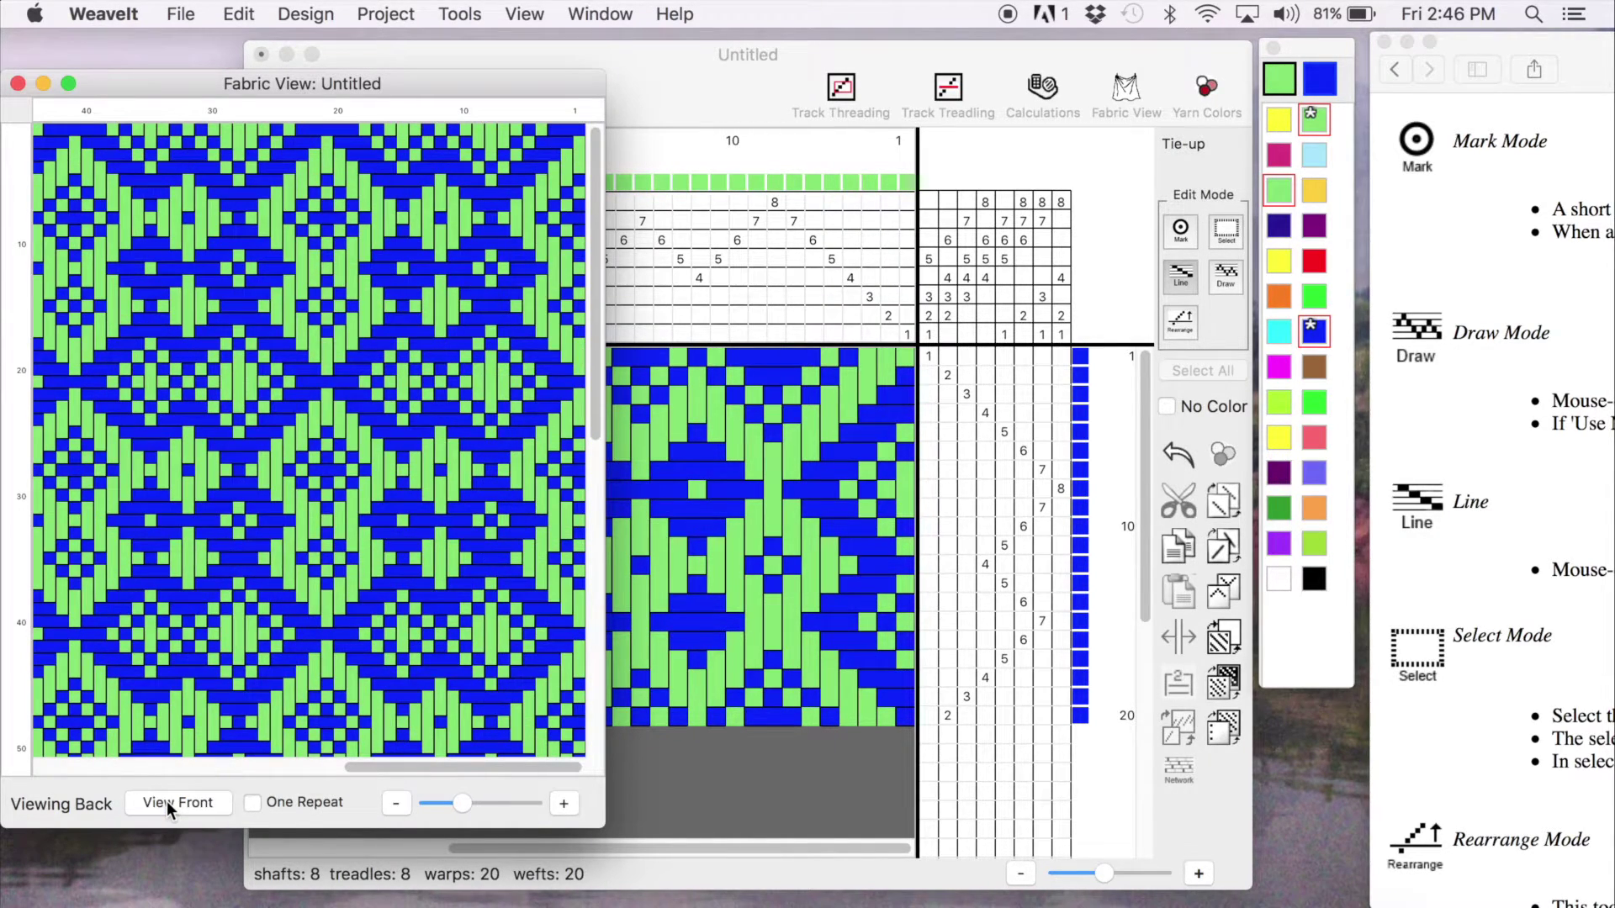
{"action": "left_click", "coordinate": [167, 801]}
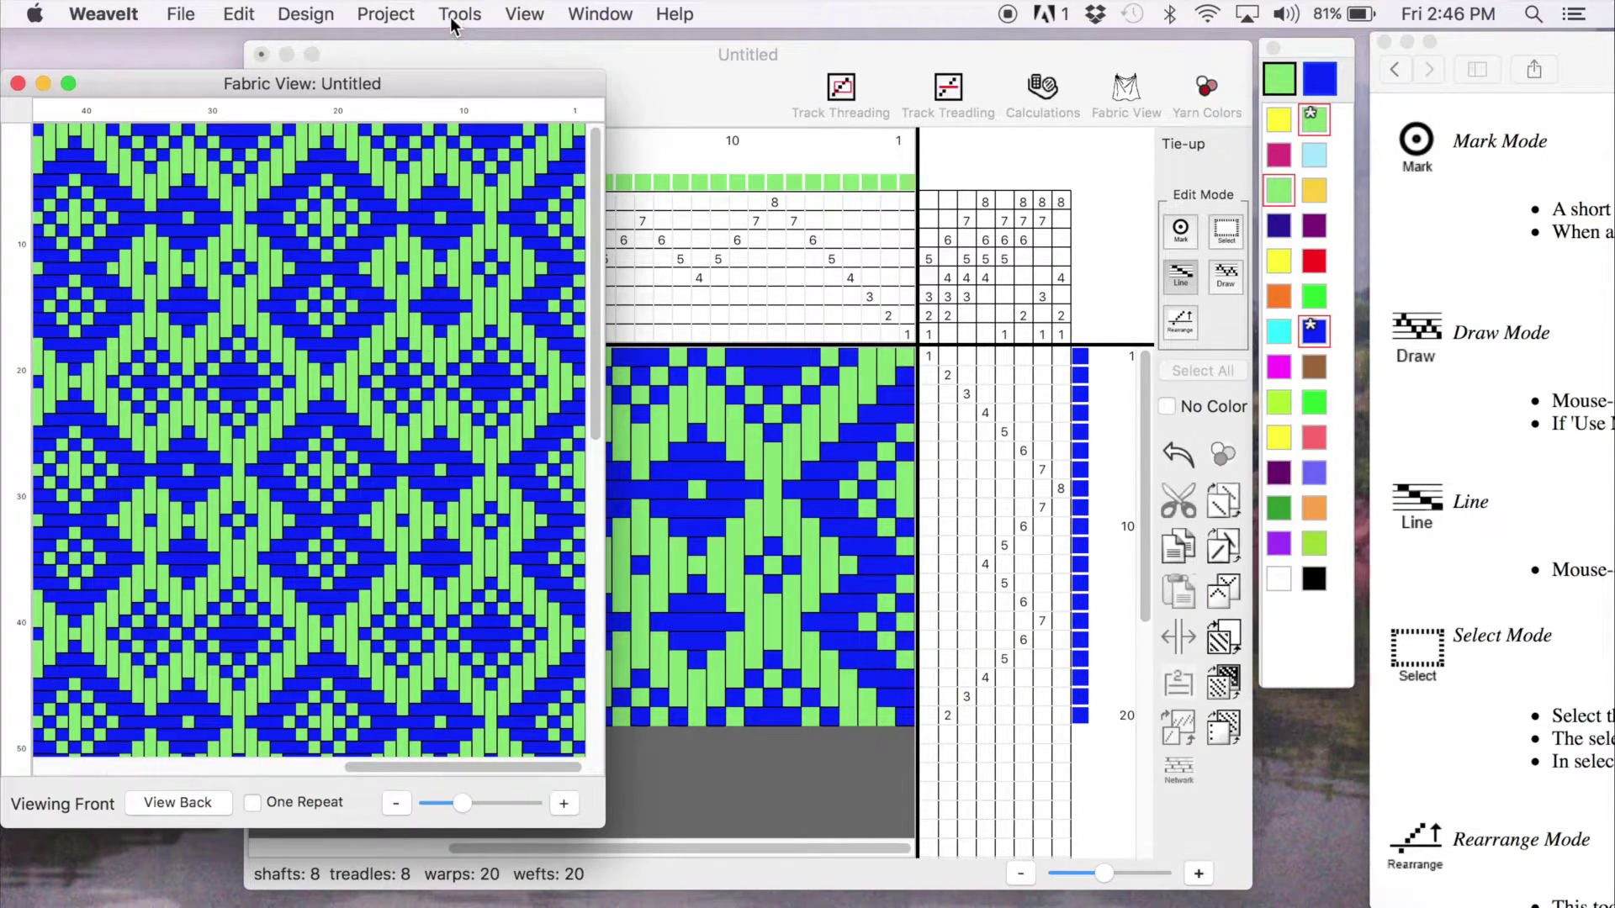
Show the Project information dialog and its calculations report side by side
{"action": "left_click", "coordinate": [402, 20]}
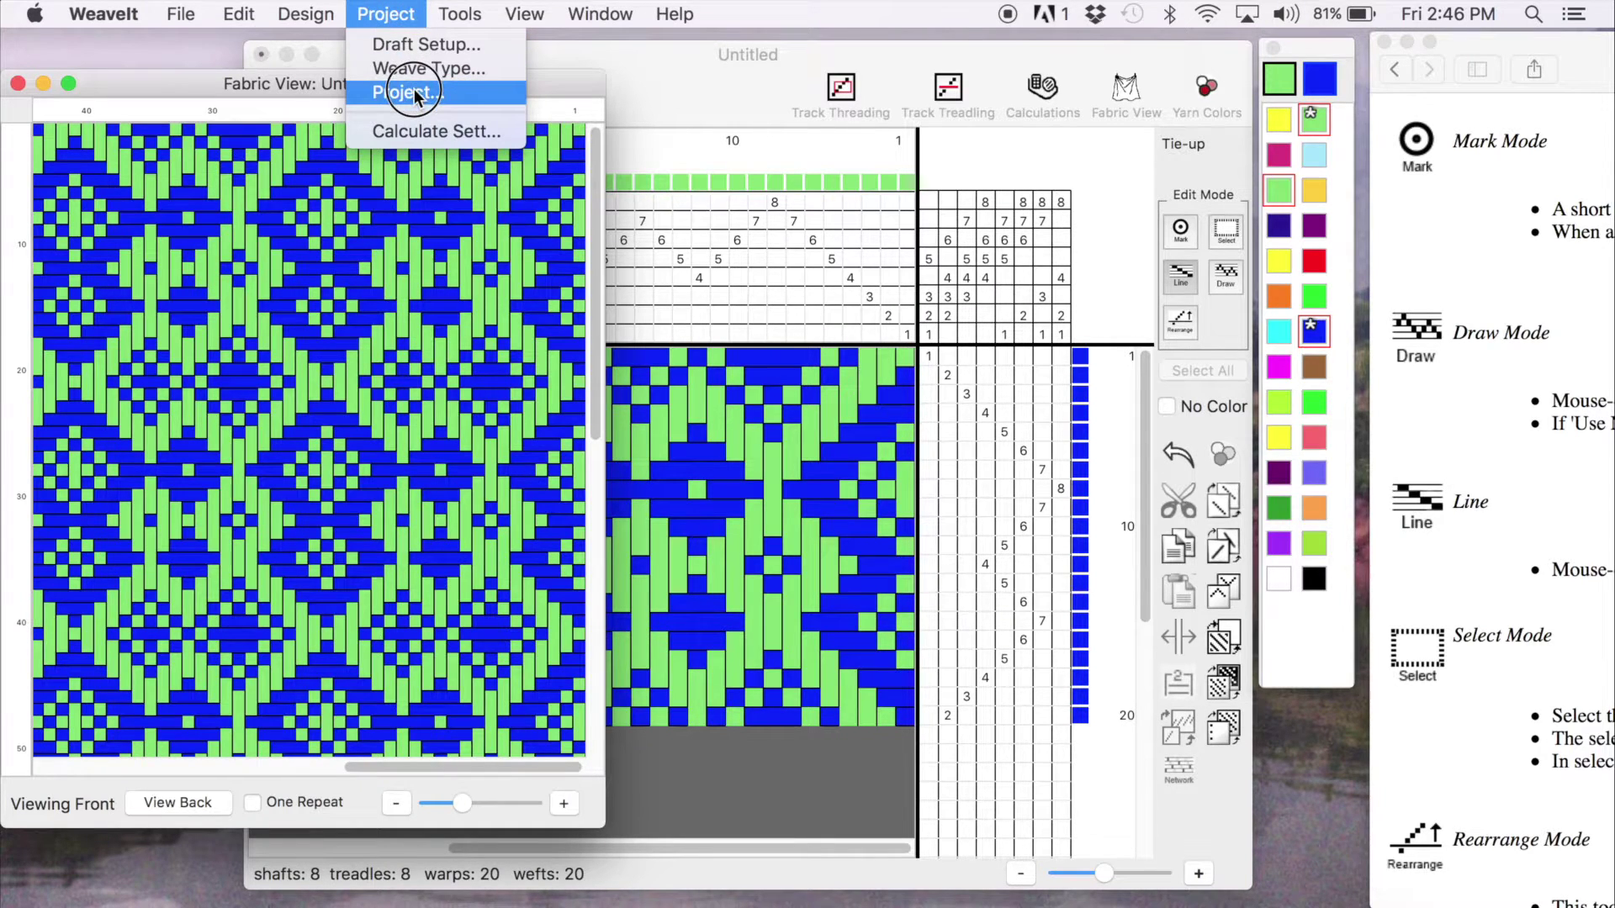
{"action": "left_click", "coordinate": [490, 125]}
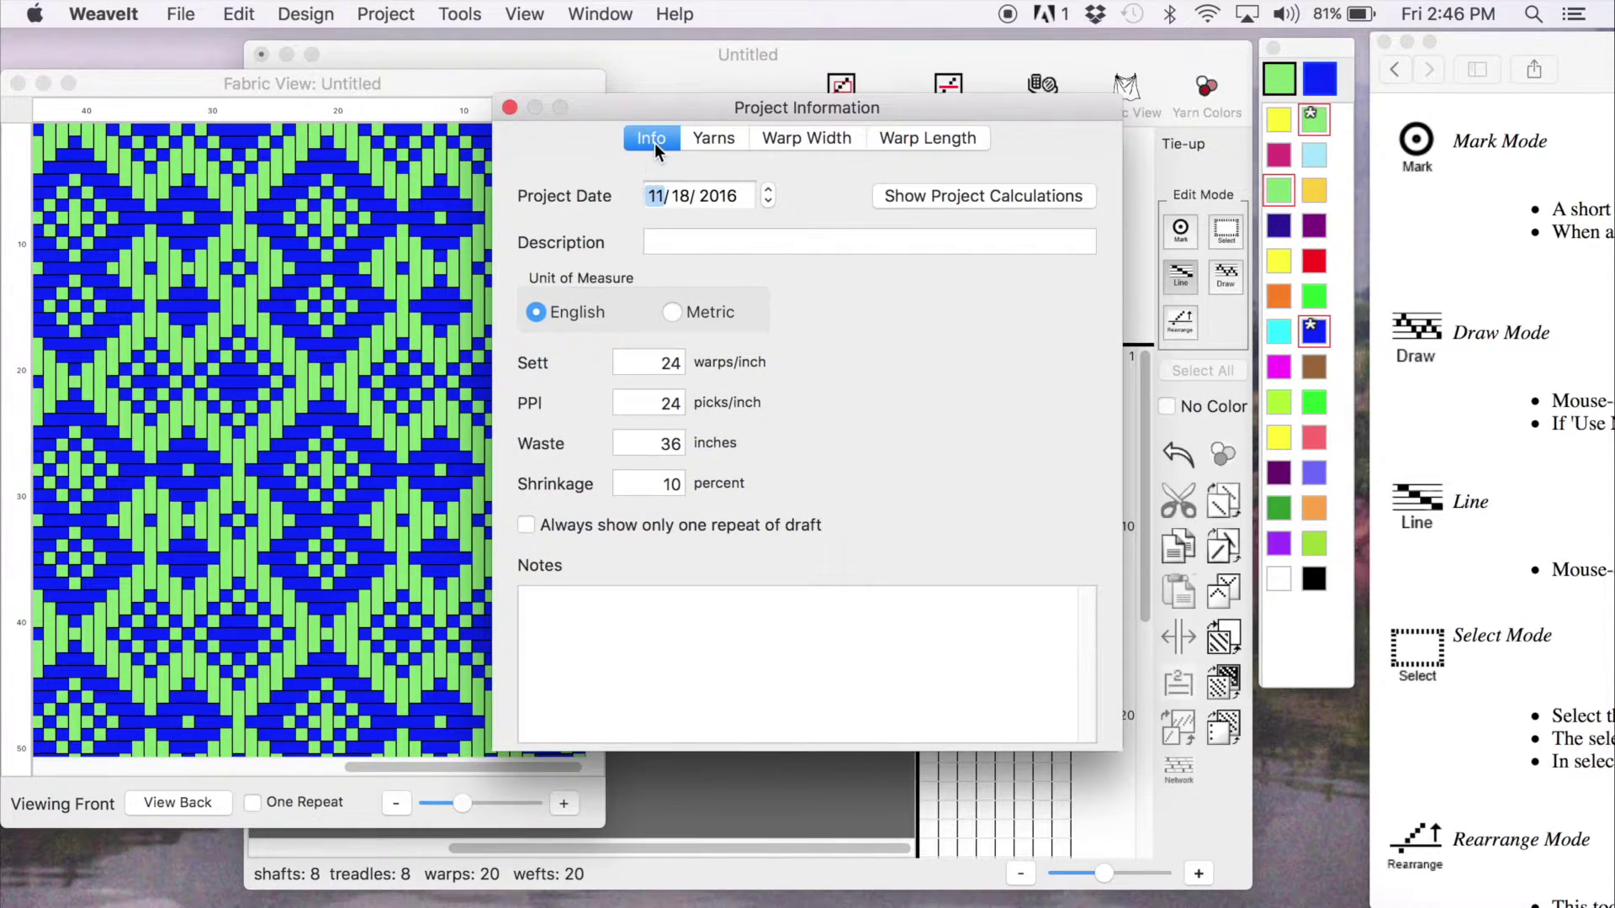
{"action": "left_click_drag", "start_coordinate": [674, 102], "coordinate": [486, 59]}
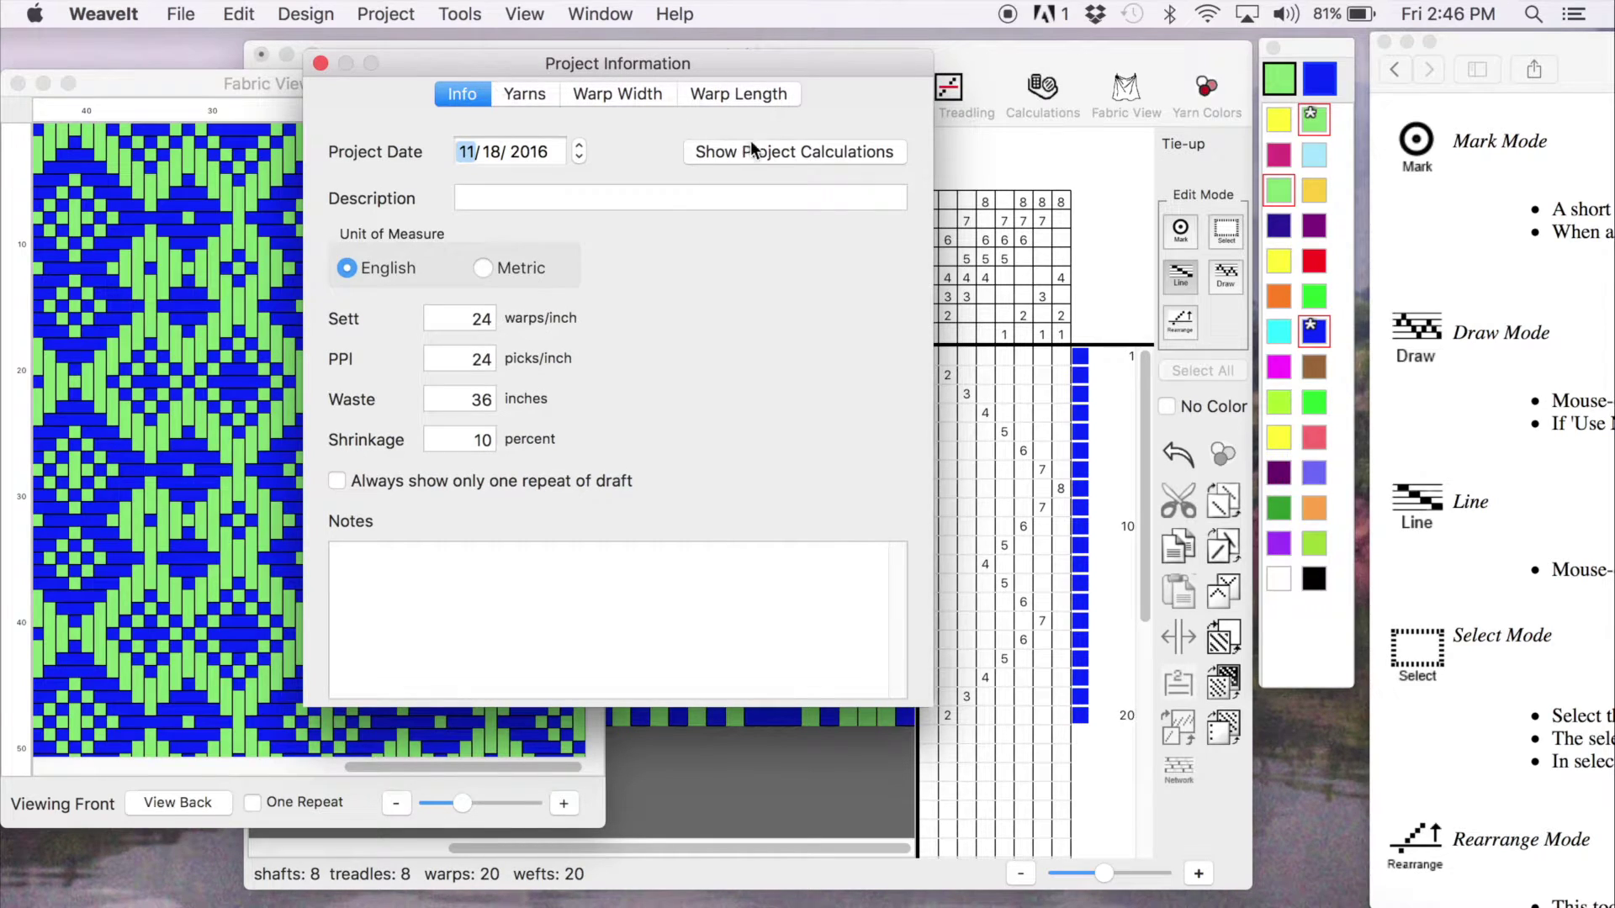
{"action": "left_click", "coordinate": [796, 153]}
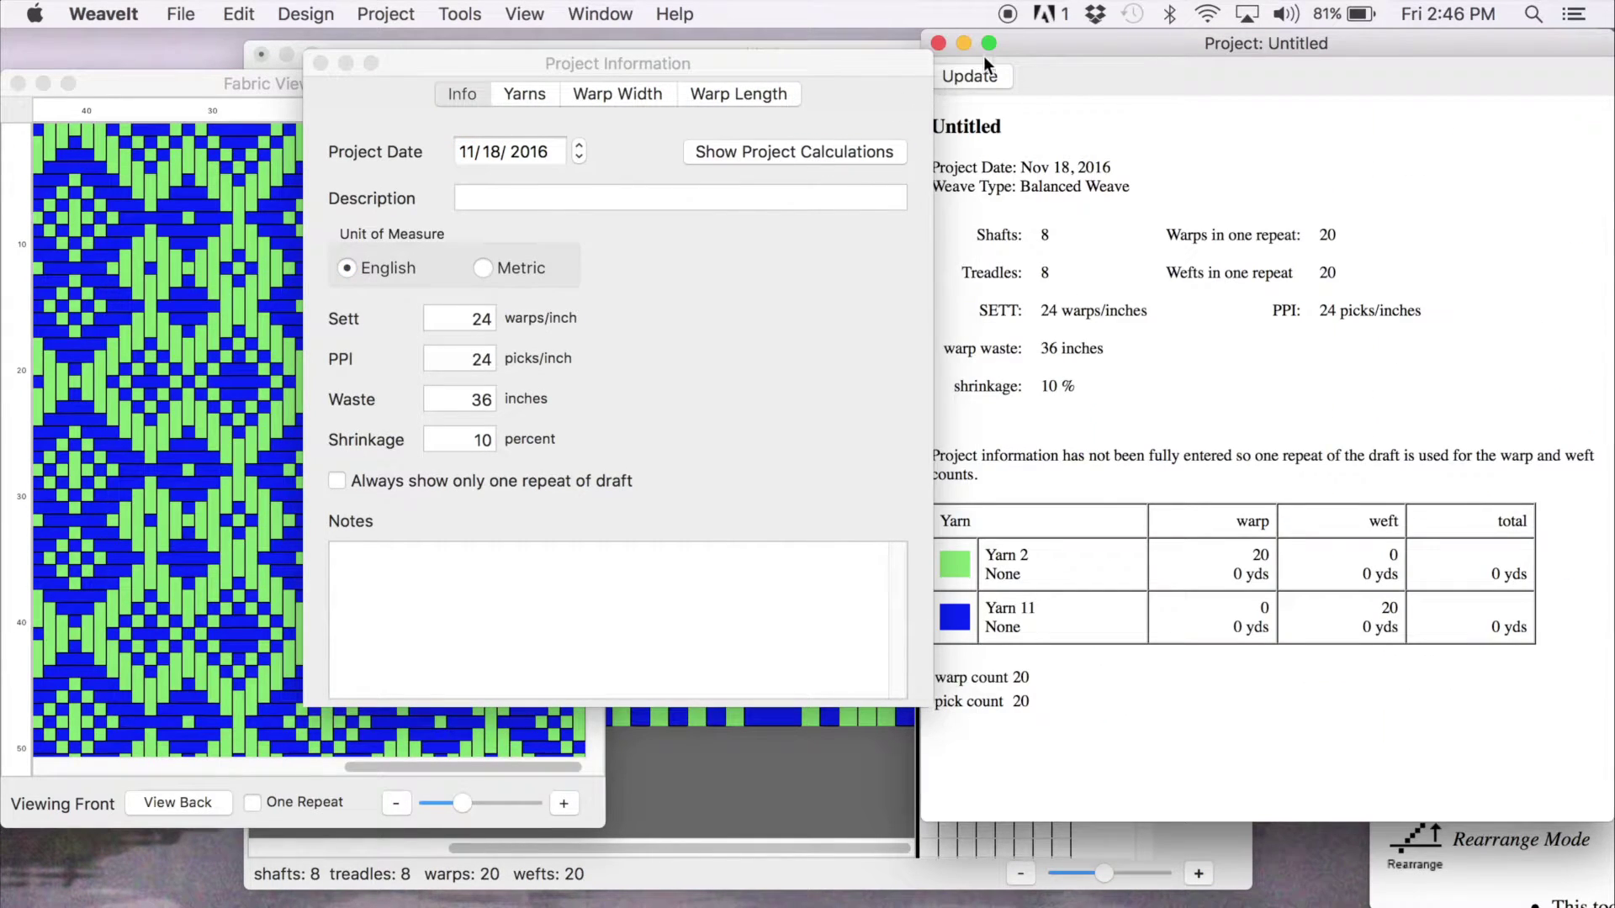
{"action": "left_click_drag", "start_coordinate": [917, 62], "coordinate": [864, 70]}
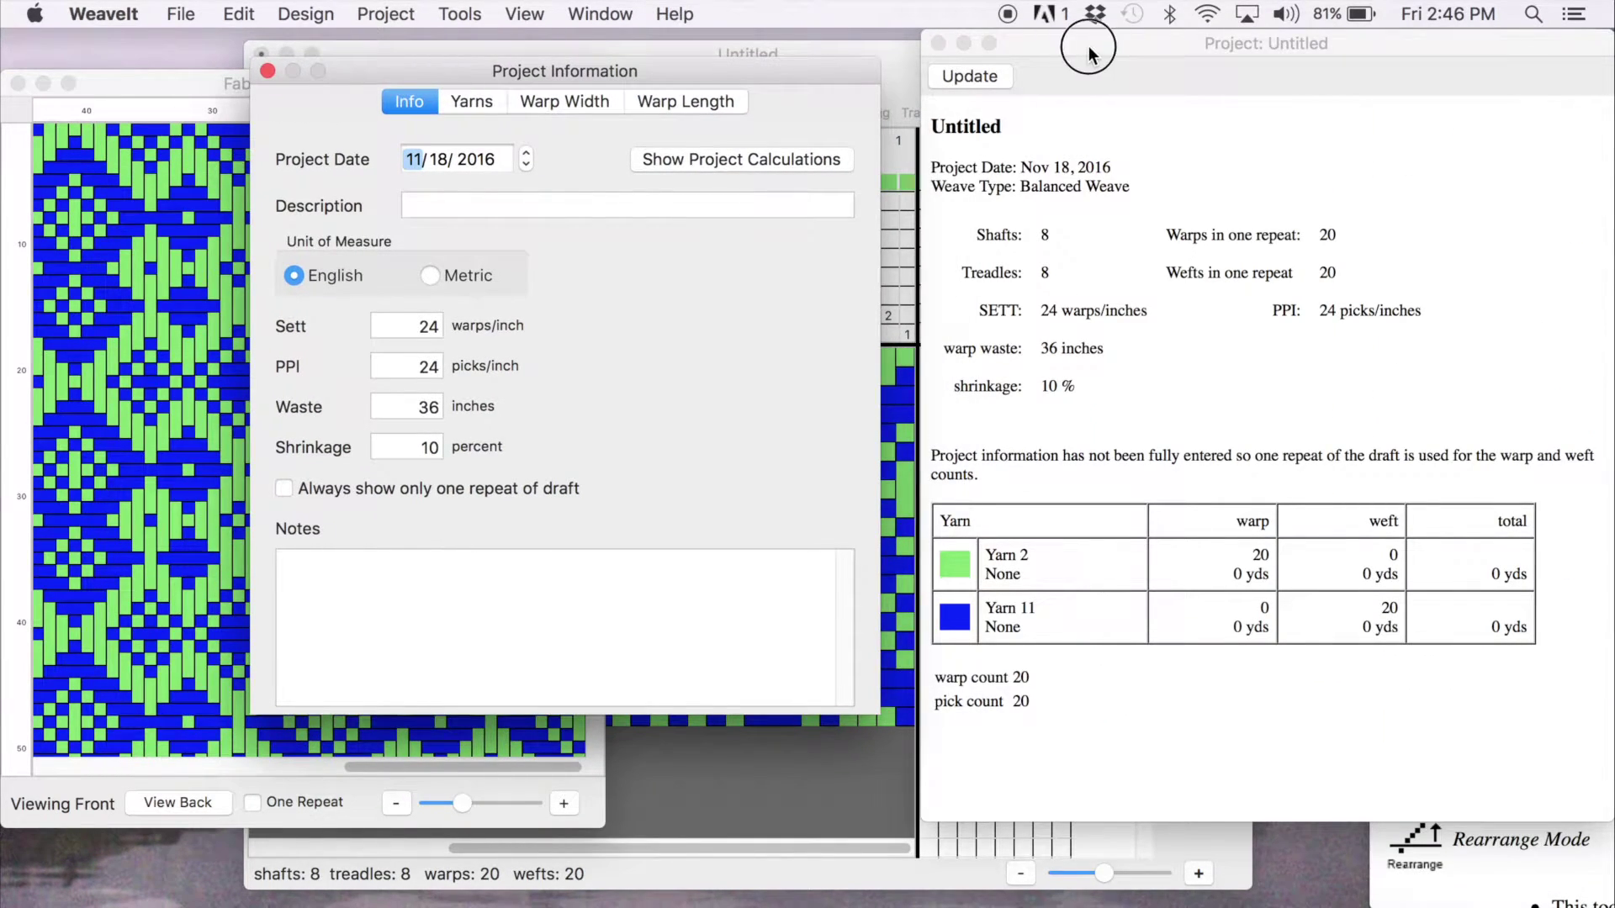
{"action": "left_click_drag", "start_coordinate": [1089, 53], "coordinate": [1057, 68]}
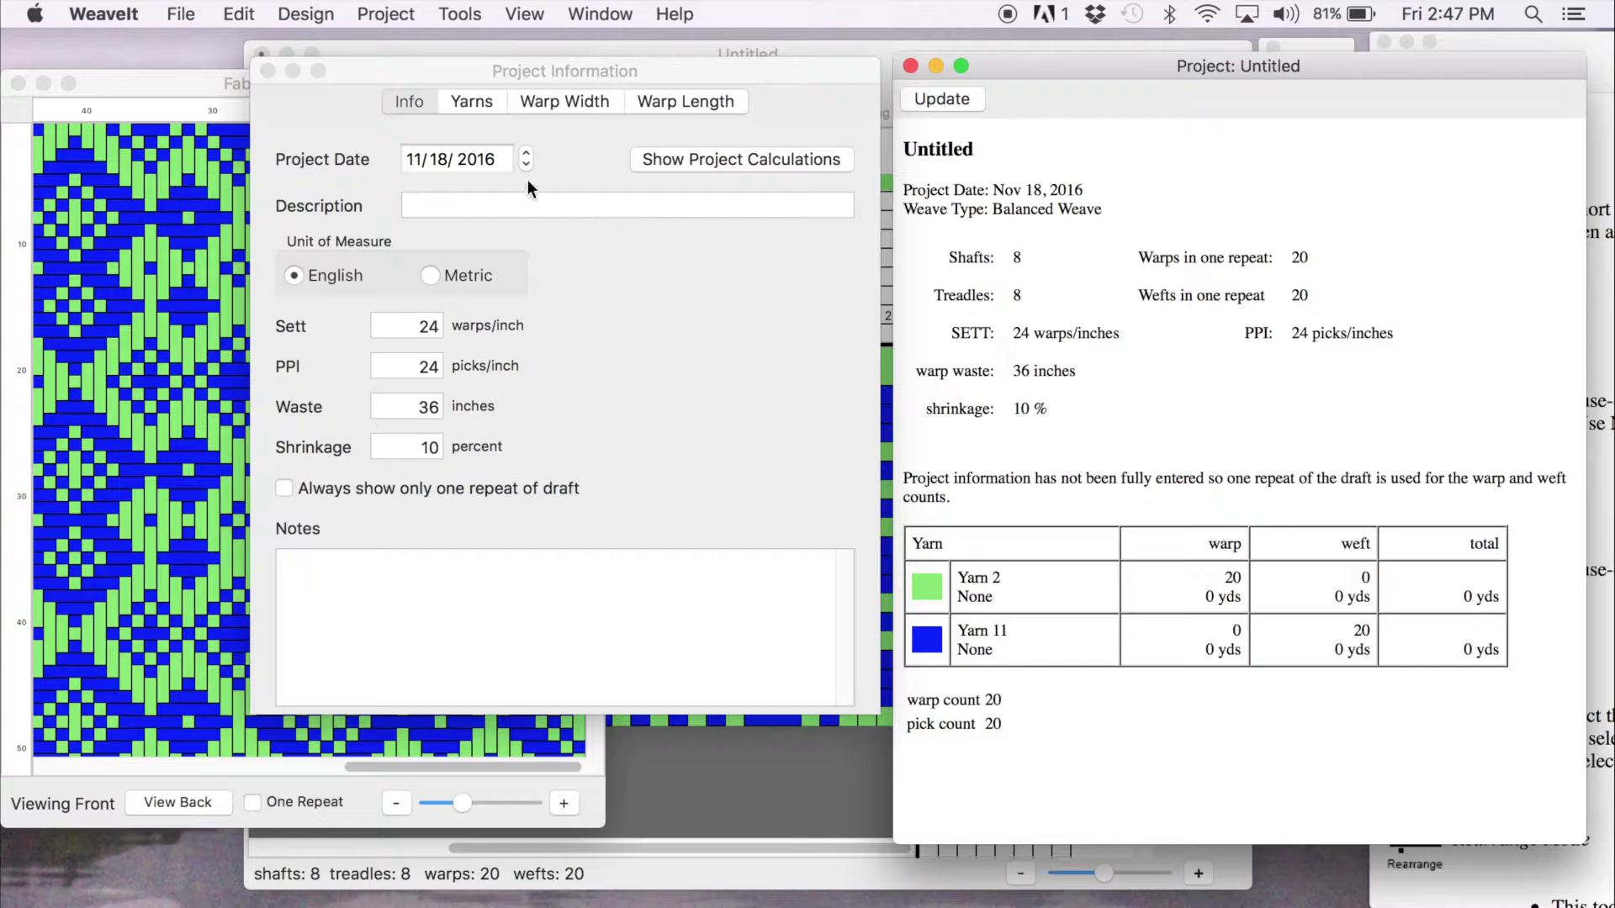
{"action": "left_click", "coordinate": [487, 109]}
Rename the yarns 'green' and 'blue' and enter 10/2 as both yarn types
{"action": "left_click", "coordinate": [486, 107]}
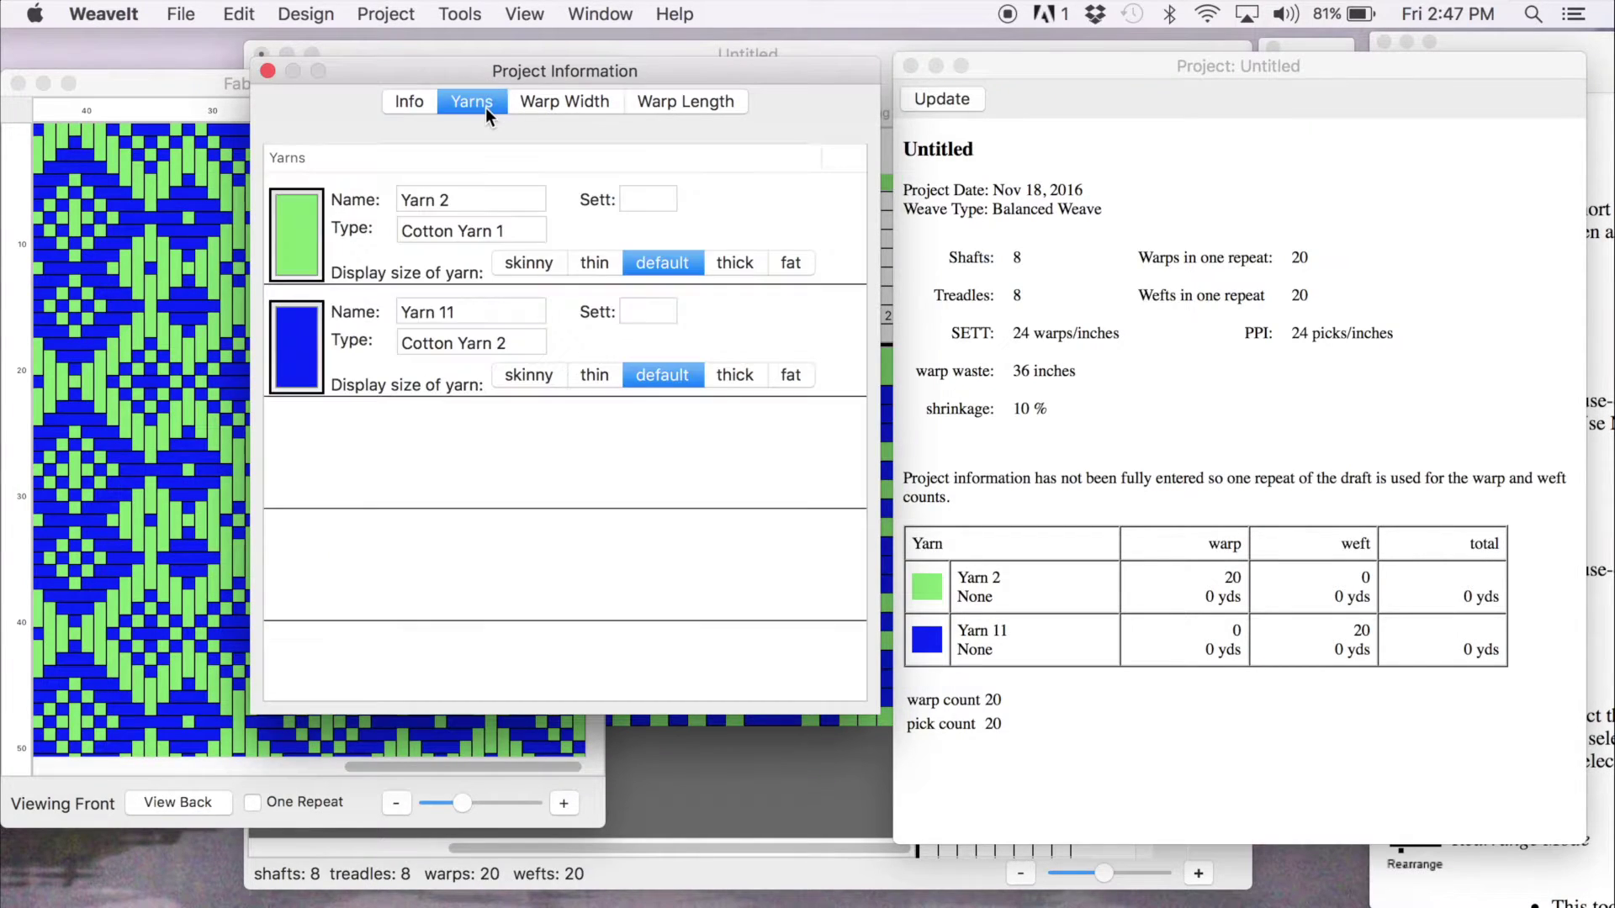
{"action": "left_click_drag", "start_coordinate": [487, 204], "coordinate": [385, 200]}
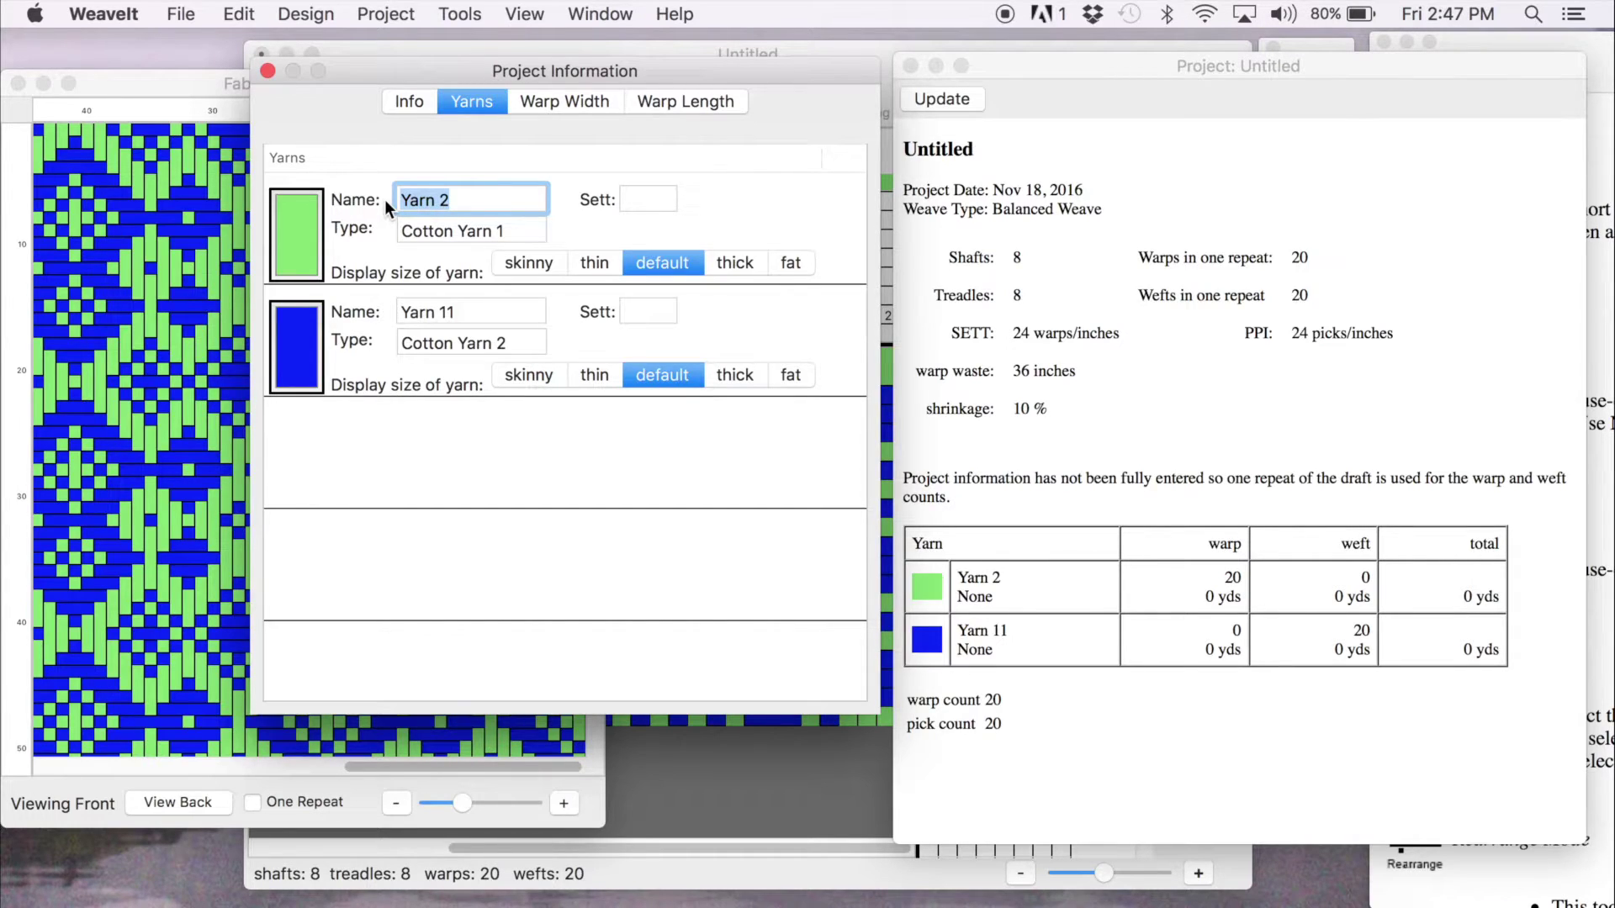
{"action": "type", "text": "green"}
{"action": "left_click_drag", "start_coordinate": [449, 305], "coordinate": [401, 309]}
{"action": "type", "text": "blue"}
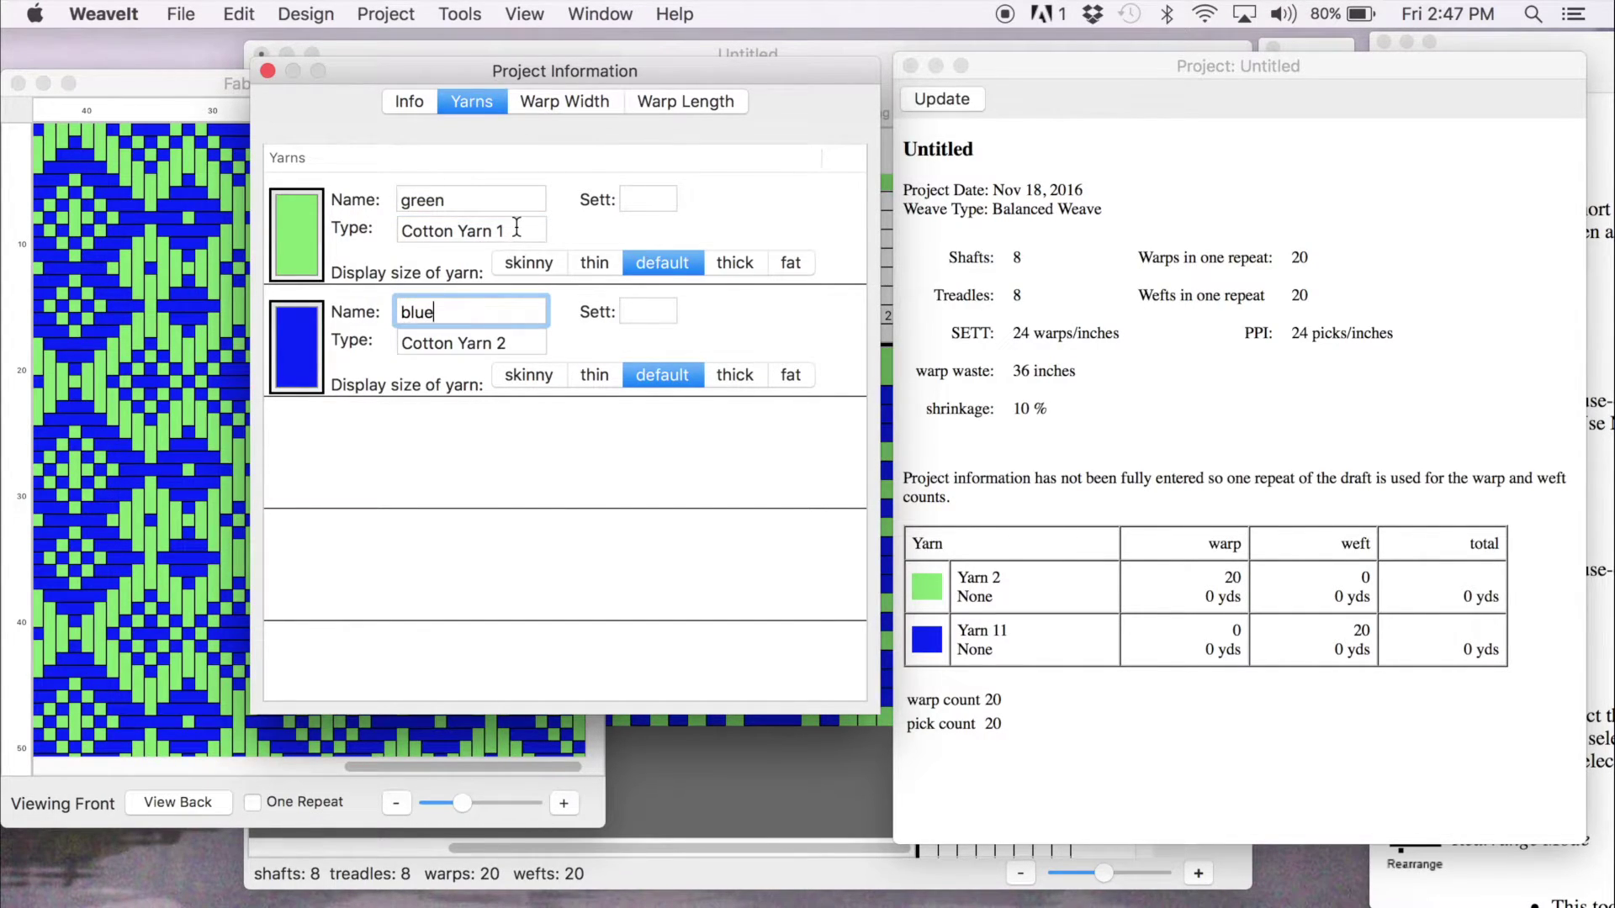
{"action": "left_click_drag", "start_coordinate": [515, 229], "coordinate": [402, 228]}
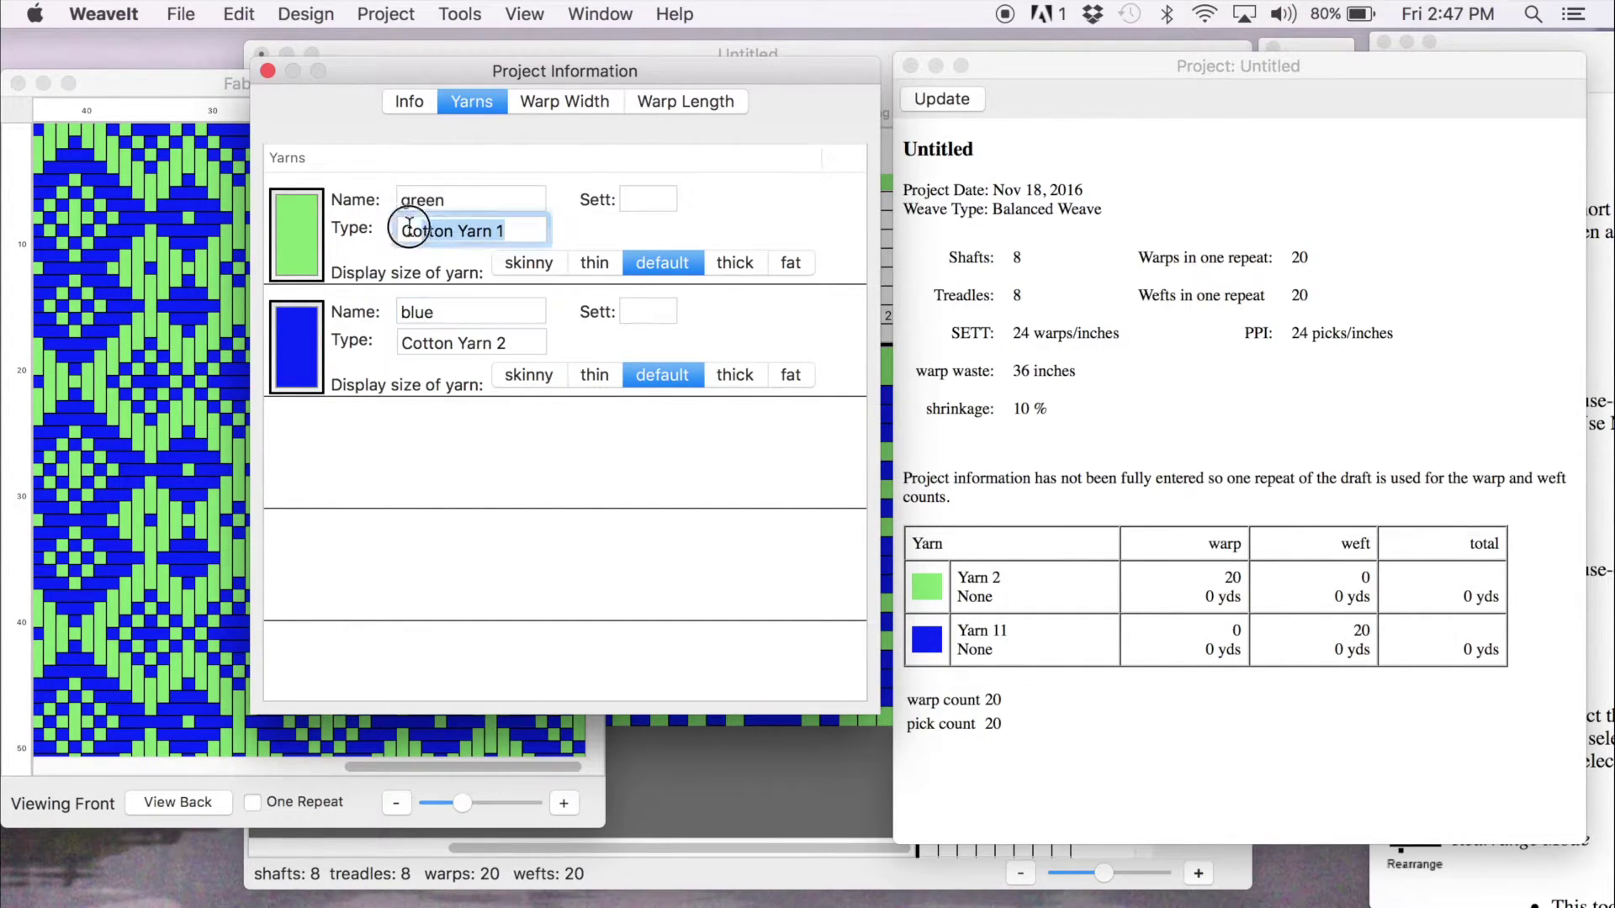
{"action": "type", "text": "10/2"}
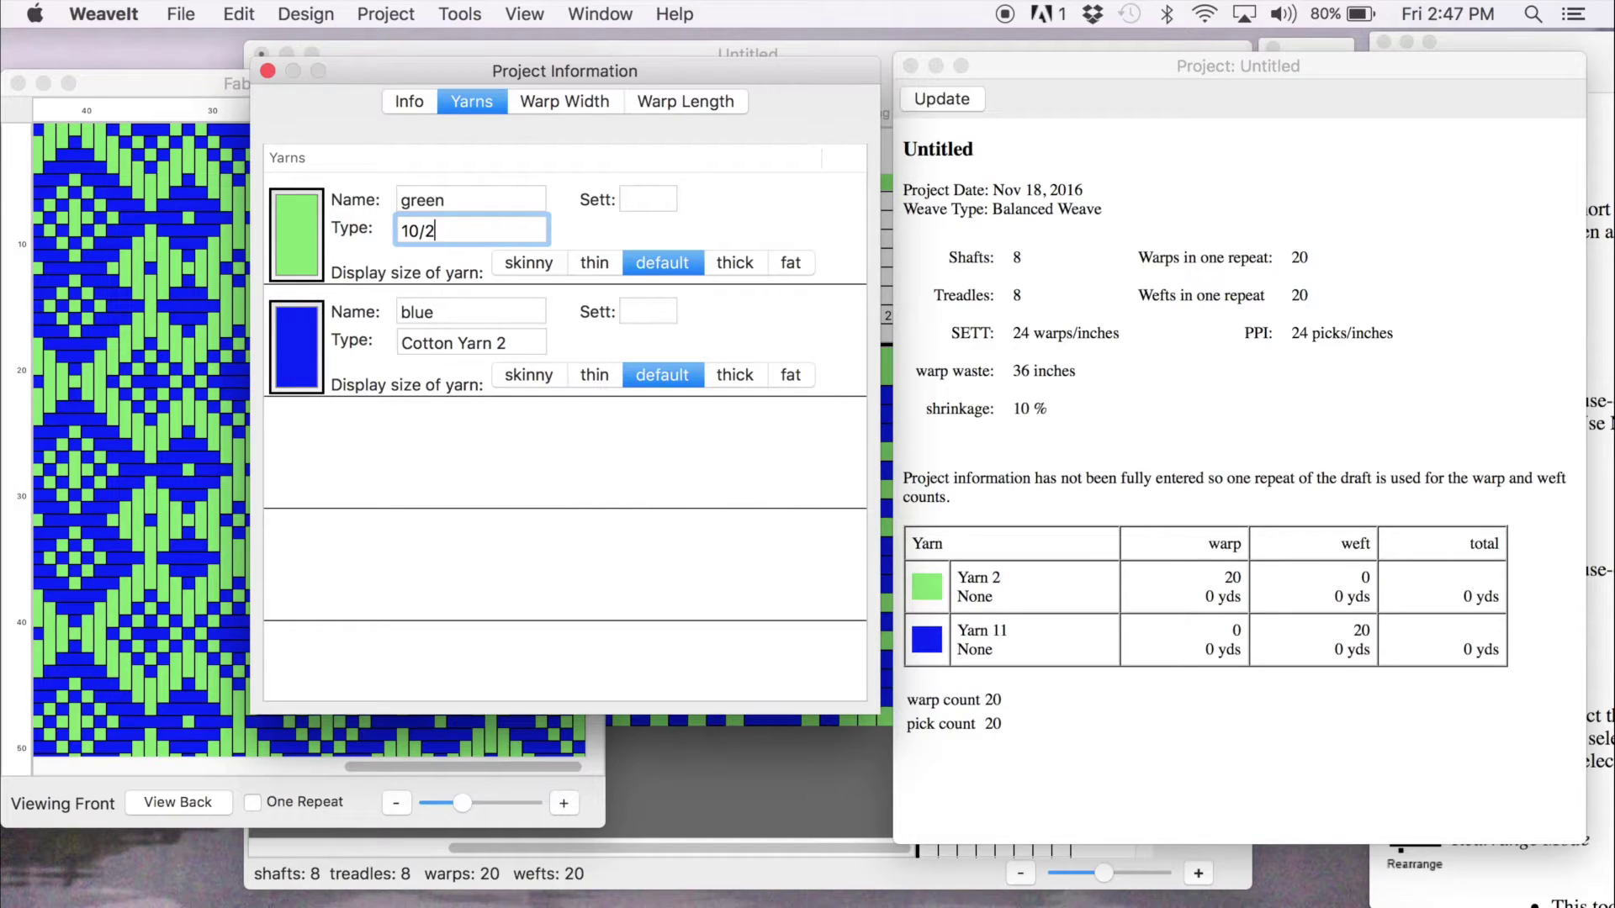
{"action": "left_click_drag", "start_coordinate": [508, 342], "coordinate": [358, 325]}
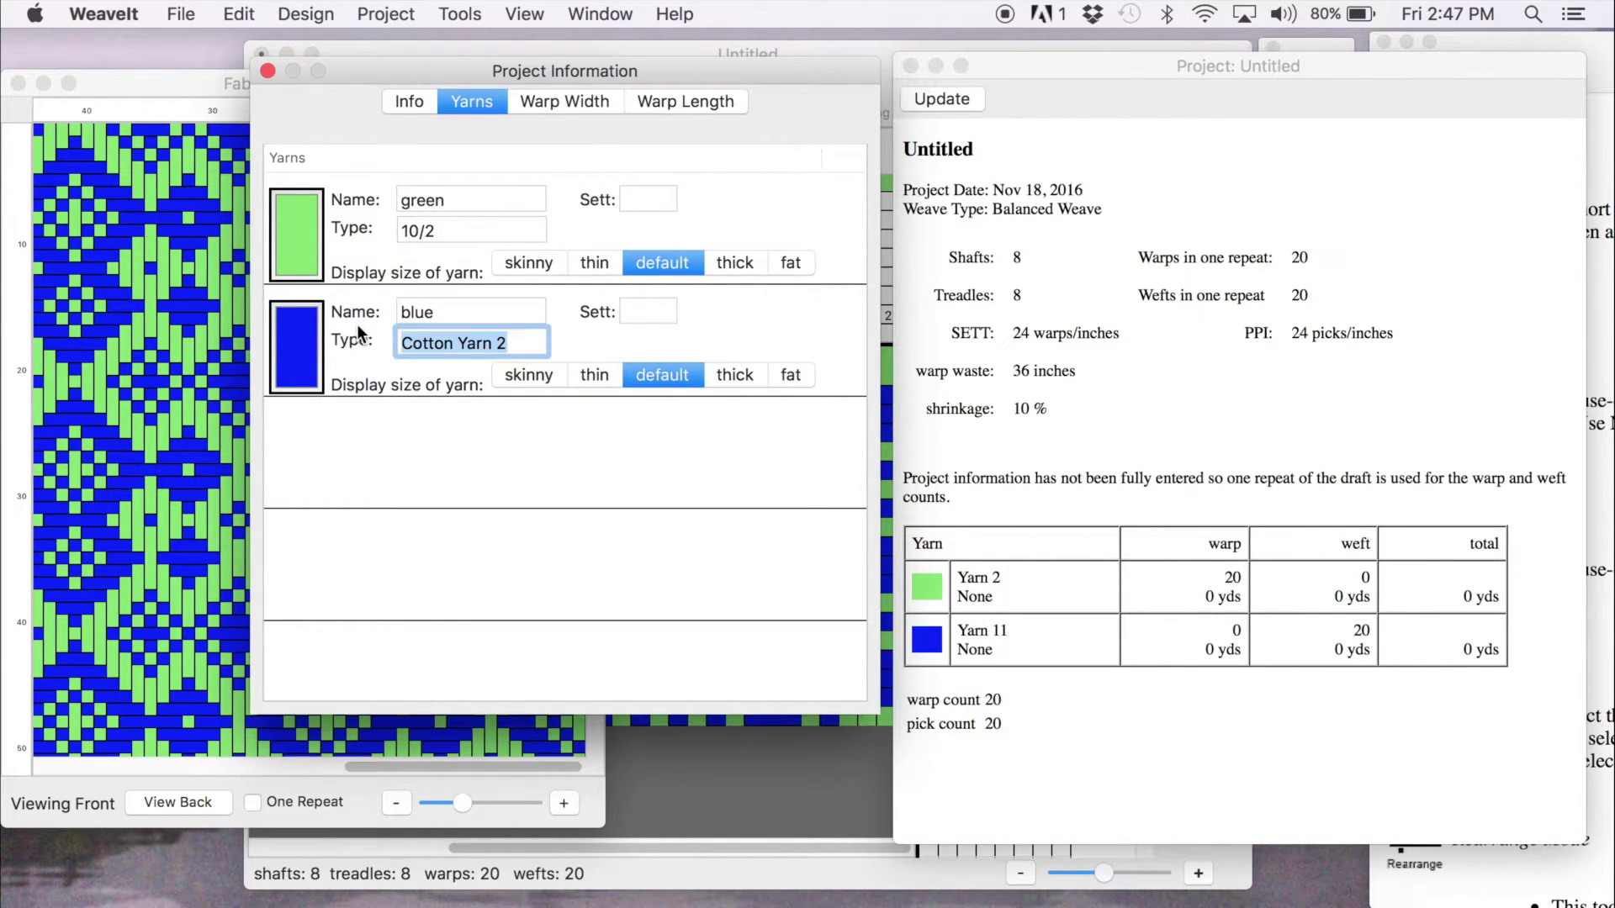
{"action": "type", "text": "10/"}
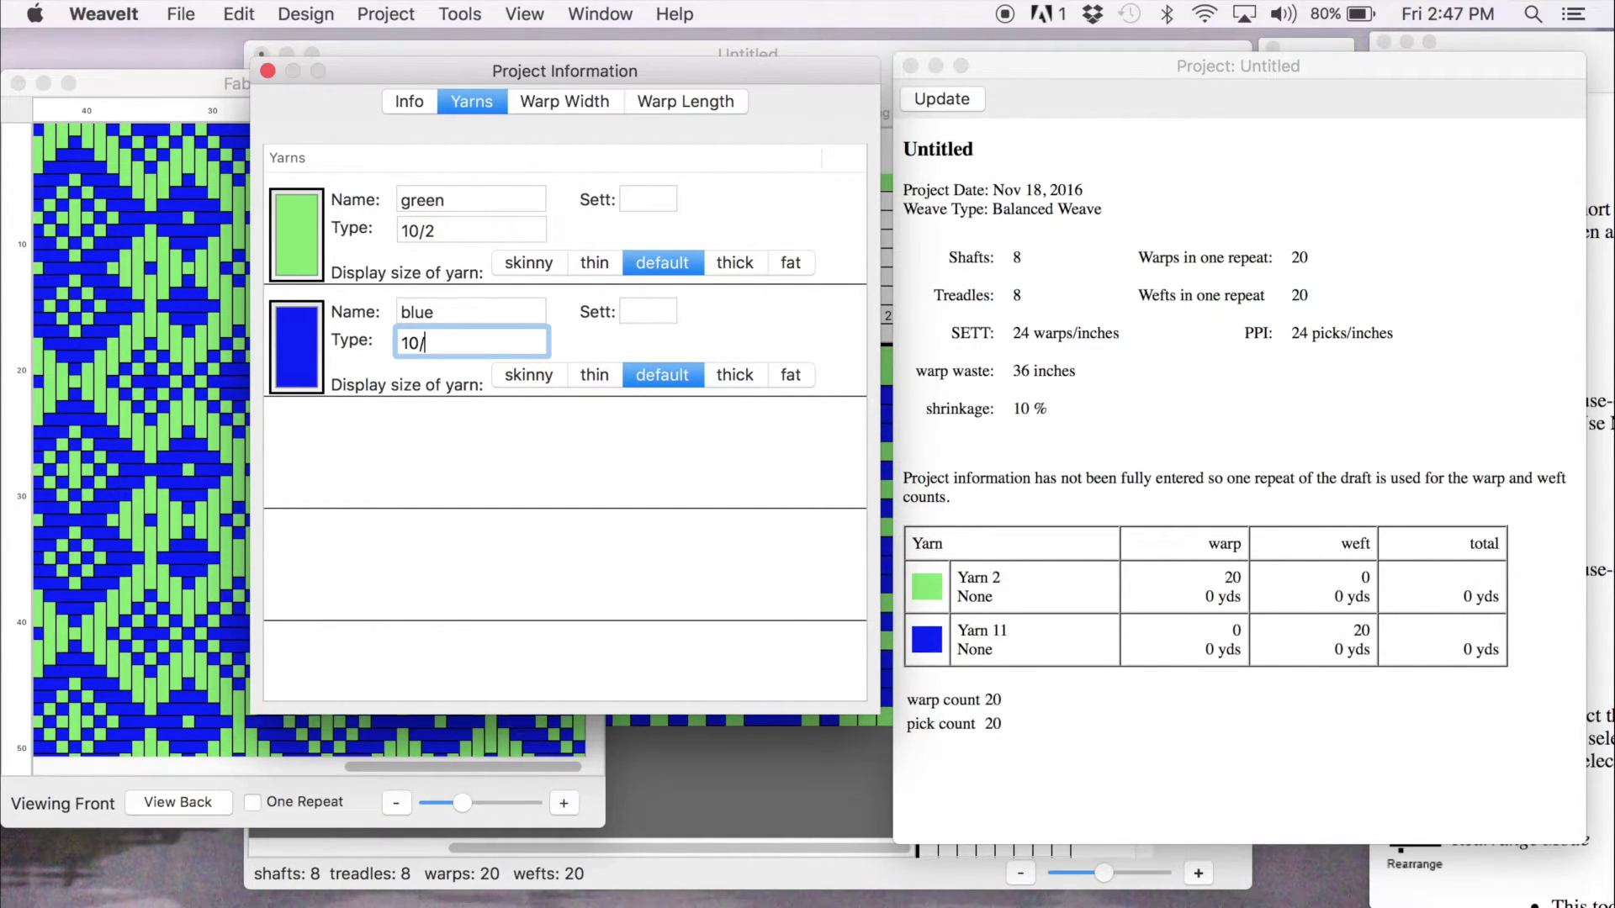
{"action": "type", "text": "2"}
Enter 20 inches as the warp width on the loom, giving an 18-inch desired width
{"action": "left_click", "coordinate": [574, 99]}
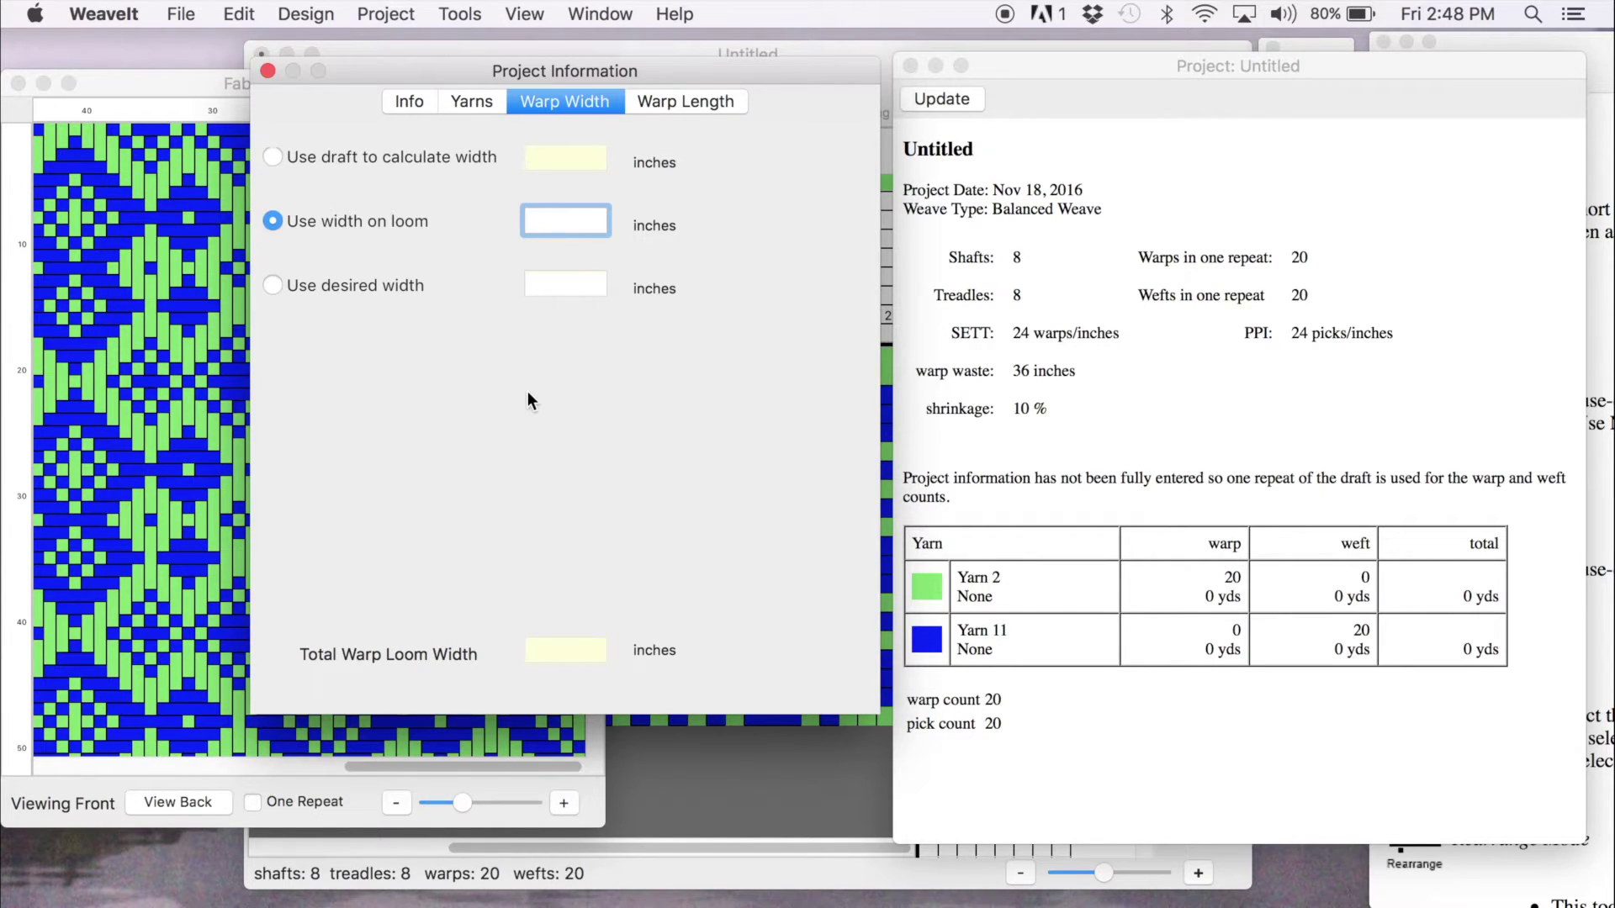
{"action": "type", "text": "20"}
{"action": "key", "text": "Return"}
{"action": "left_click", "coordinate": [670, 105]}
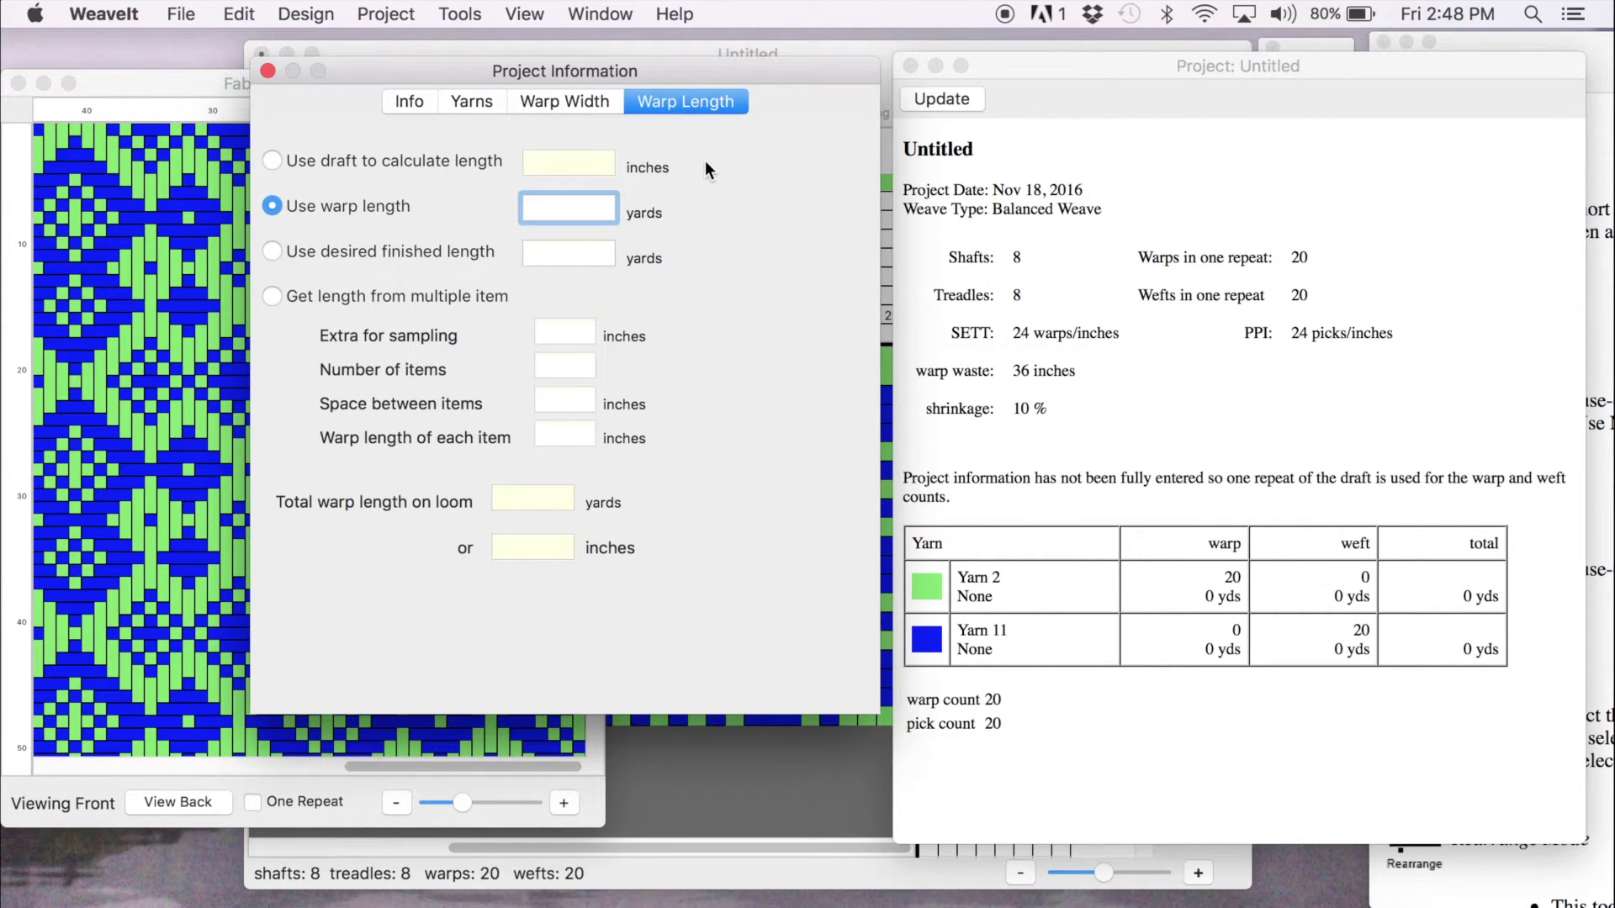
Use a 3-yard desired finished length for 4.33 yards of warp, and refresh the report
{"action": "left_click", "coordinate": [271, 252]}
{"action": "left_click", "coordinate": [604, 250]}
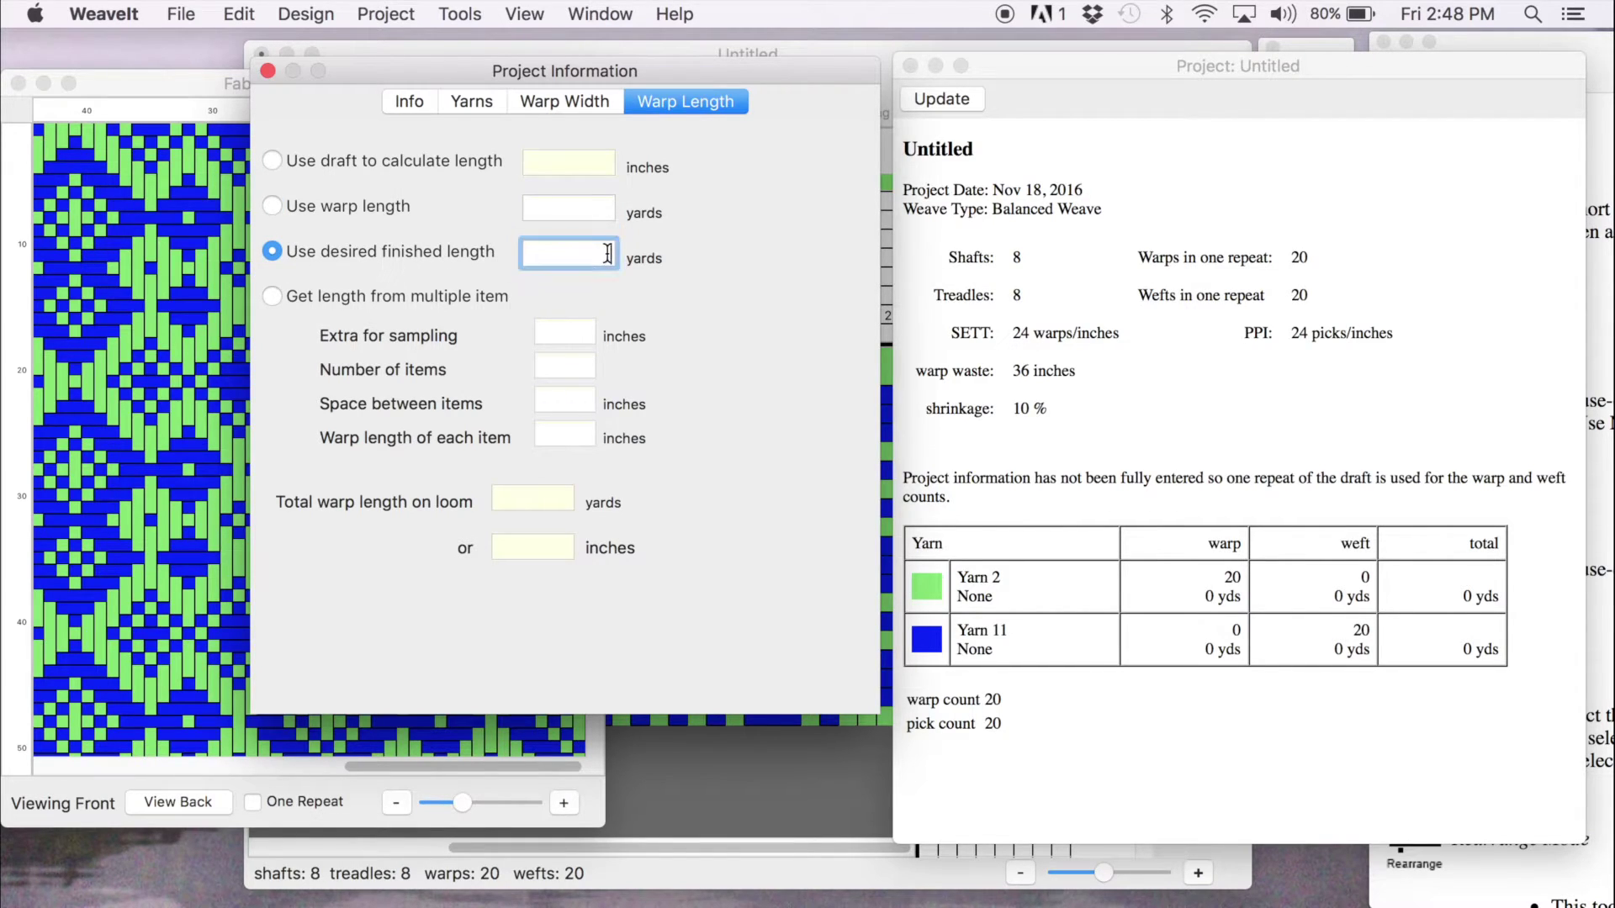
{"action": "type", "text": "3"}
{"action": "key", "text": "Return"}
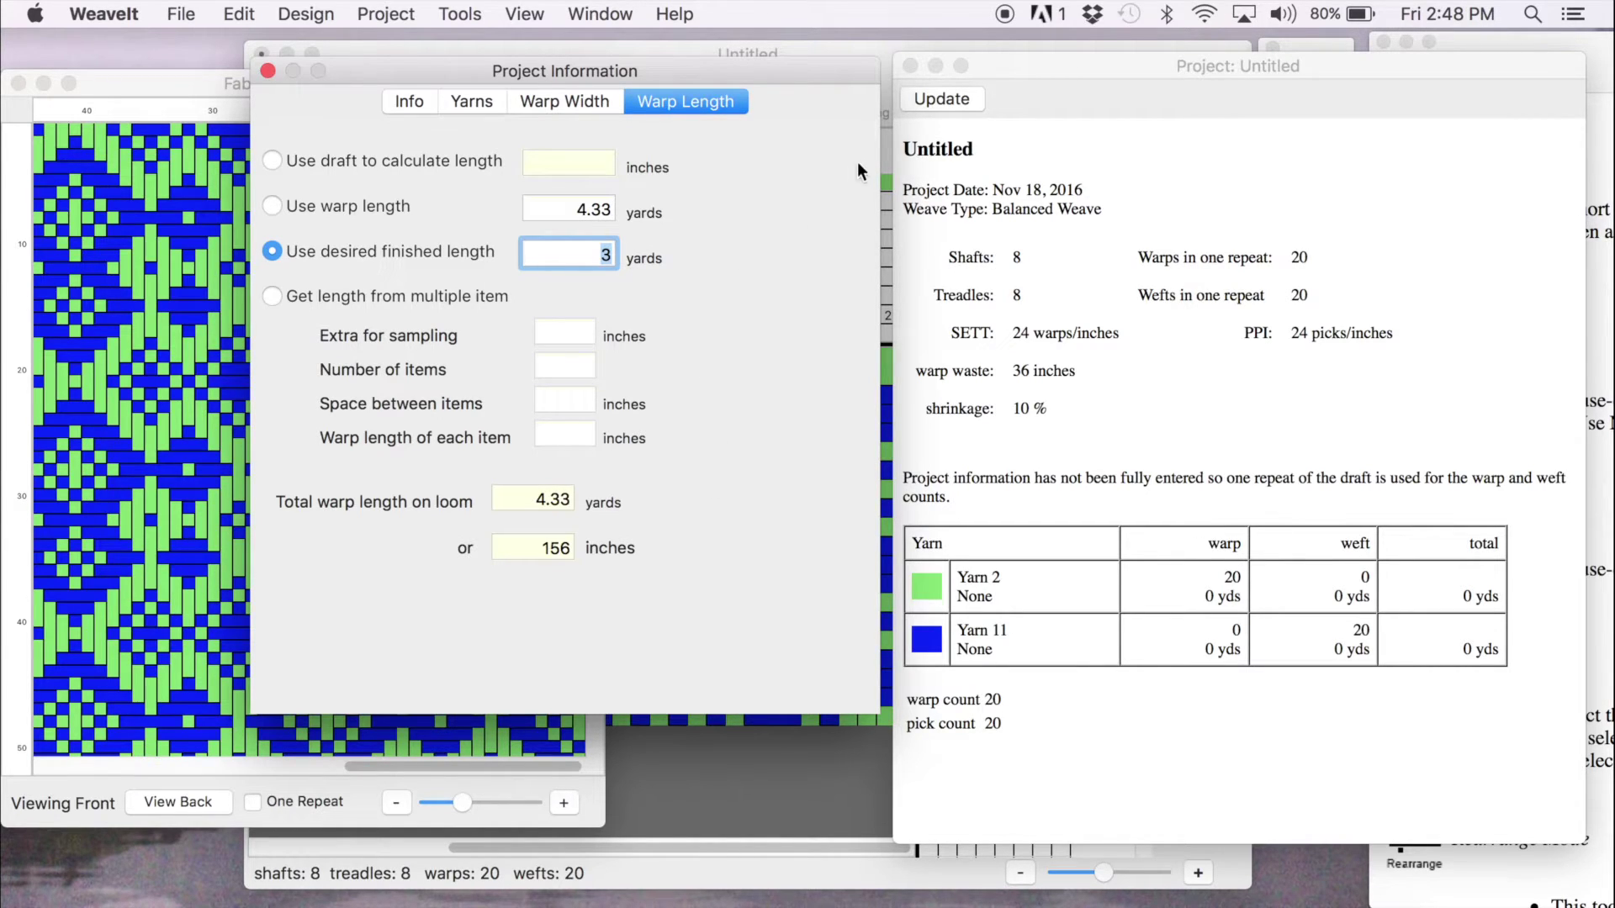
{"action": "left_click", "coordinate": [926, 100]}
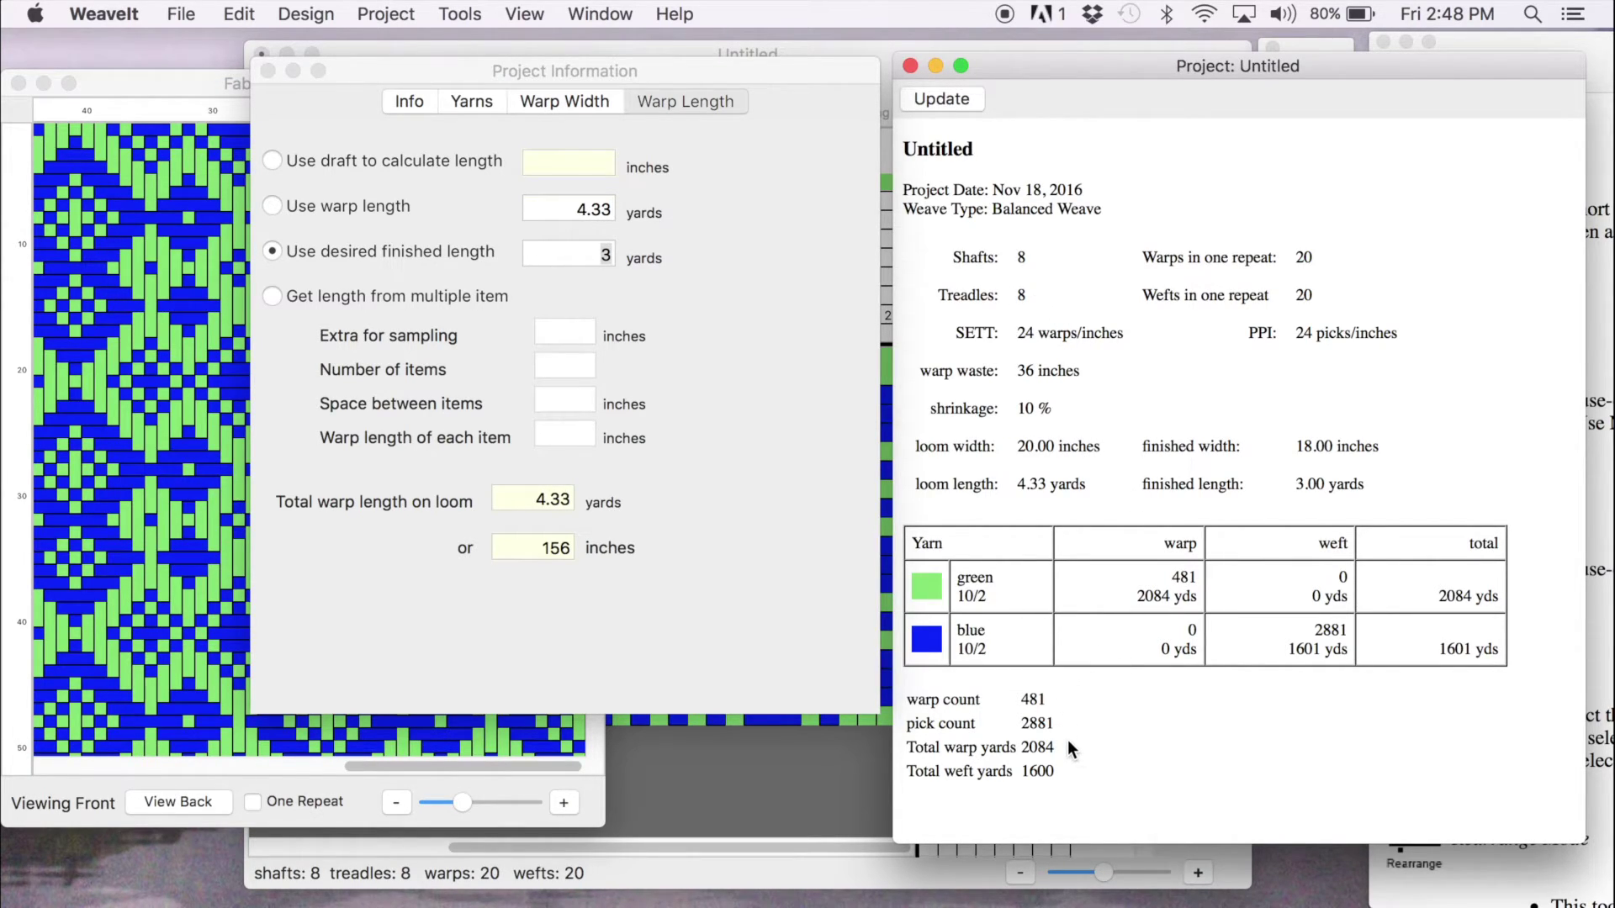
Close the Project Information and Project report windows, then look through the Window and View menus
{"action": "left_click", "coordinate": [269, 72]}
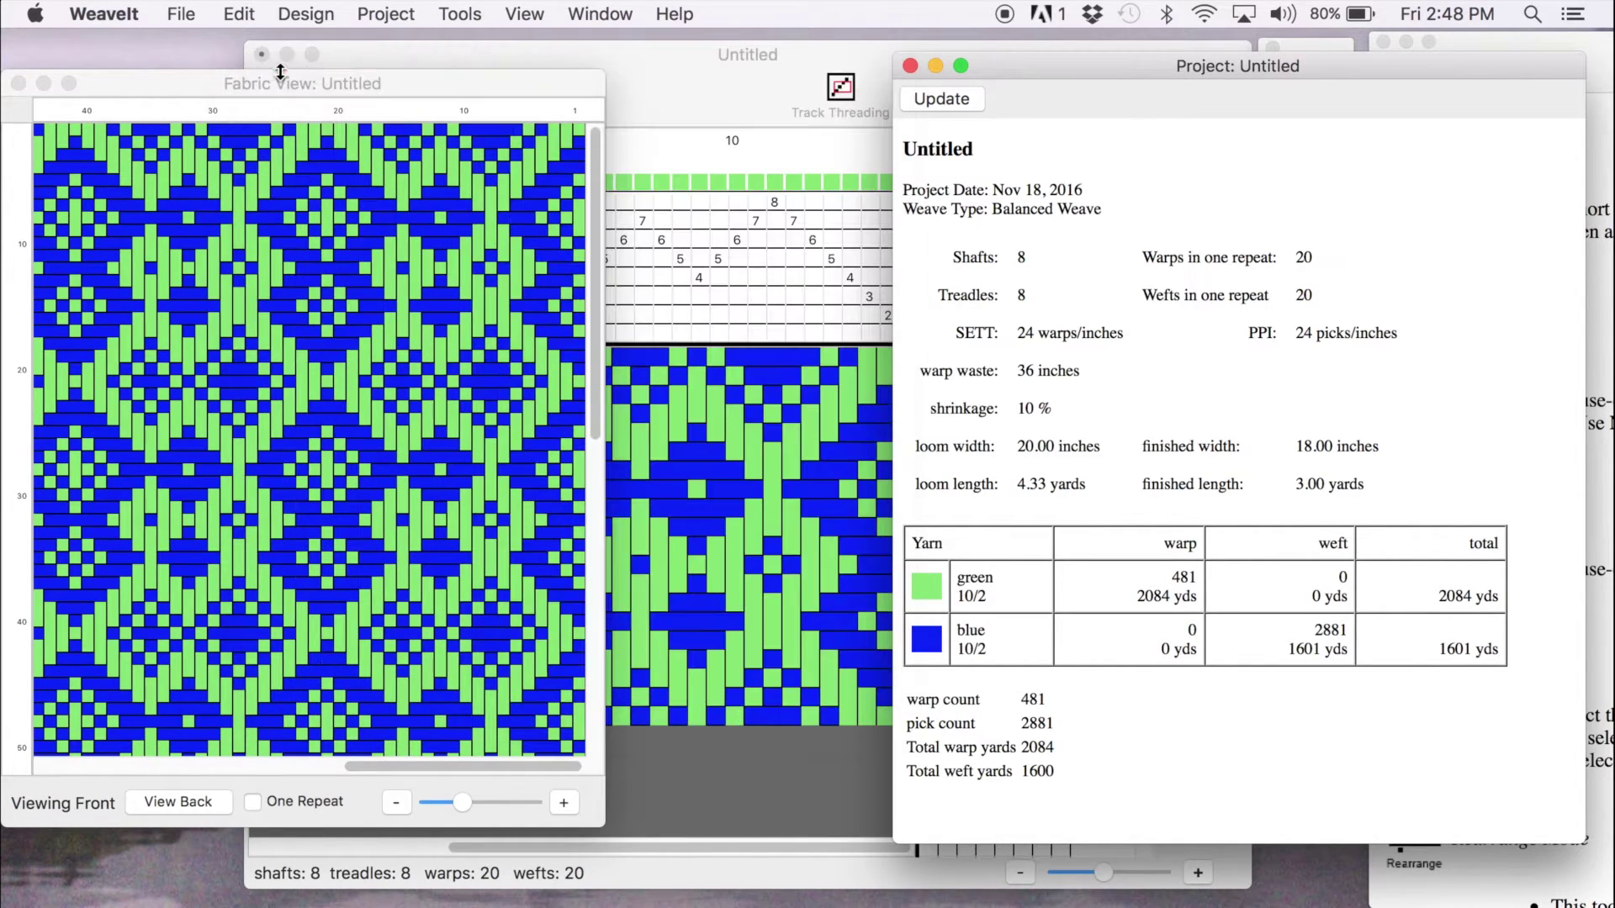
{"action": "left_click", "coordinate": [910, 65]}
{"action": "left_click", "coordinate": [600, 14]}
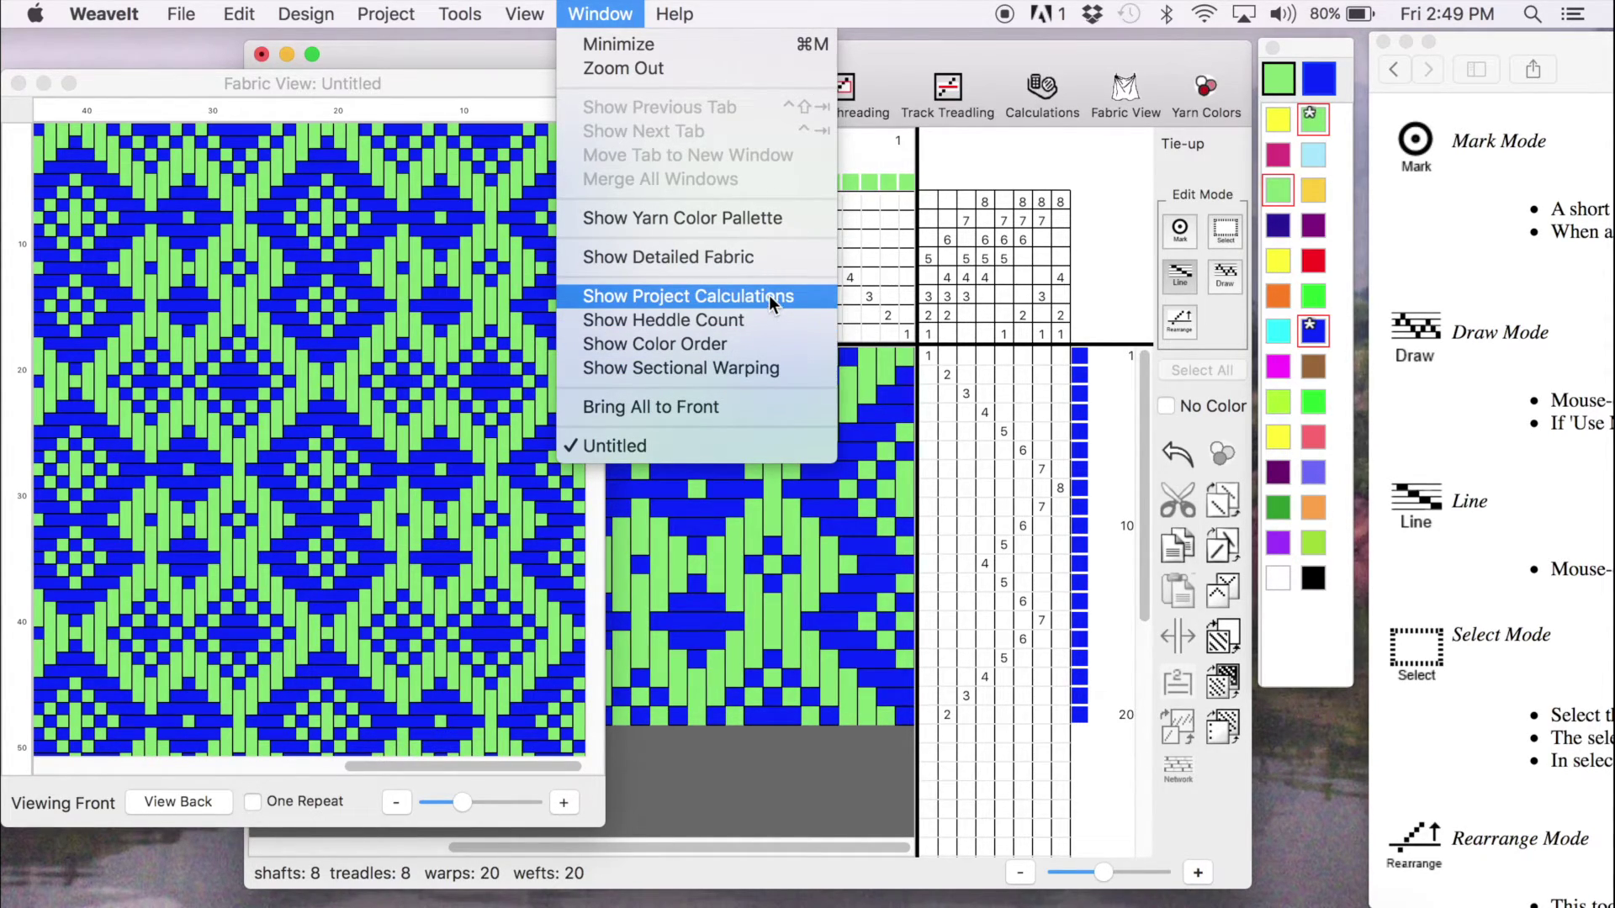
{"action": "left_click", "coordinate": [549, 14]}
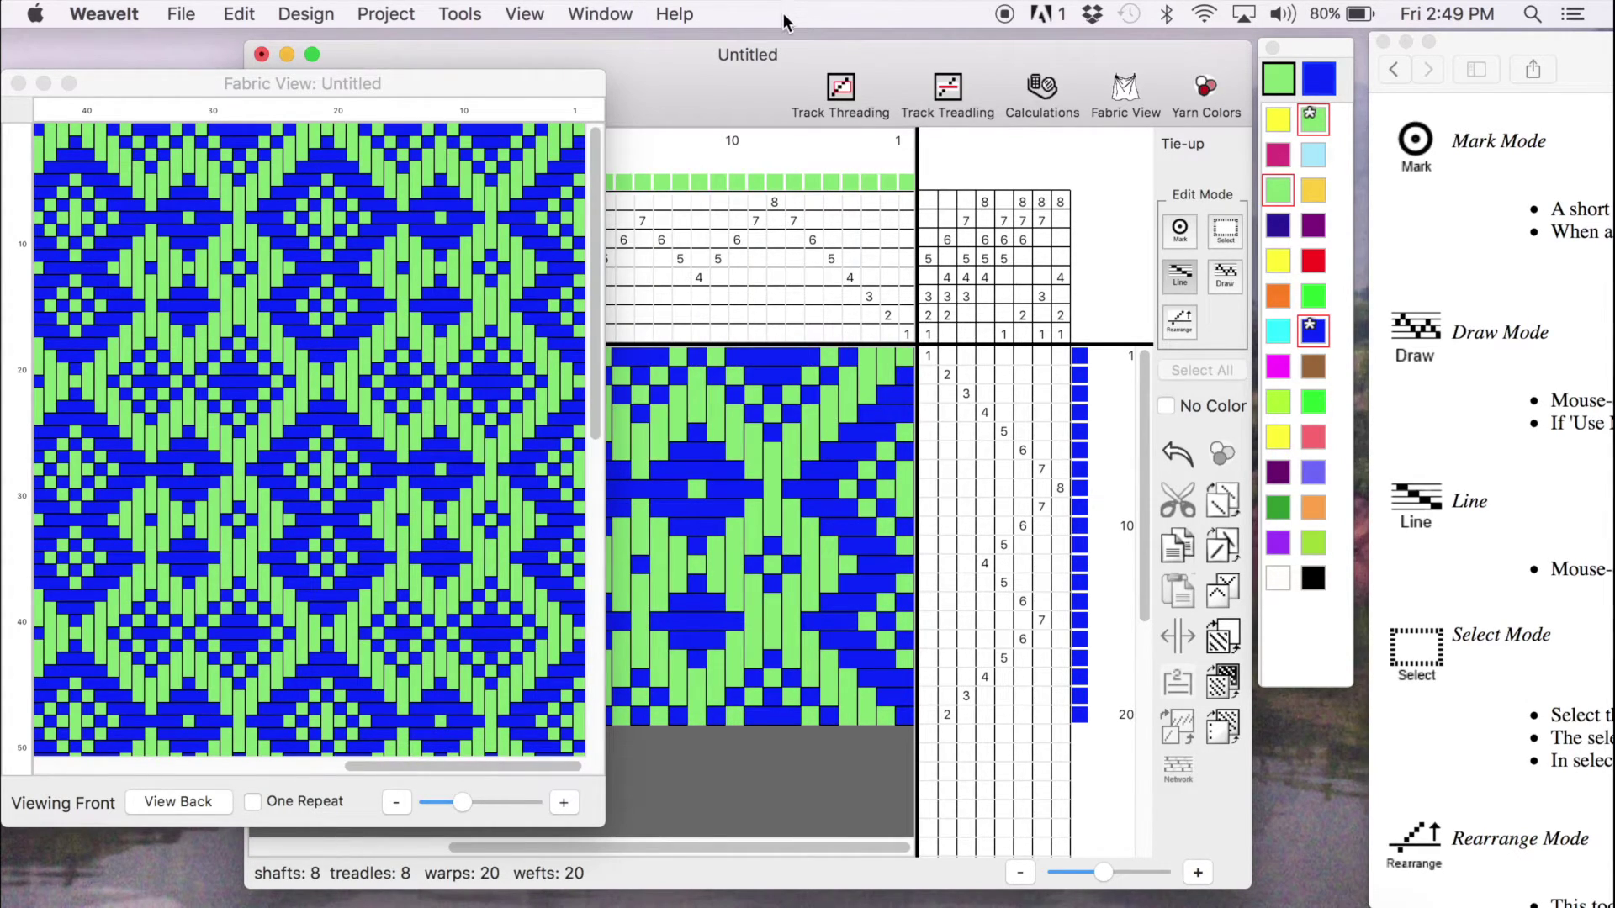
{"action": "left_click", "coordinate": [404, 16]}
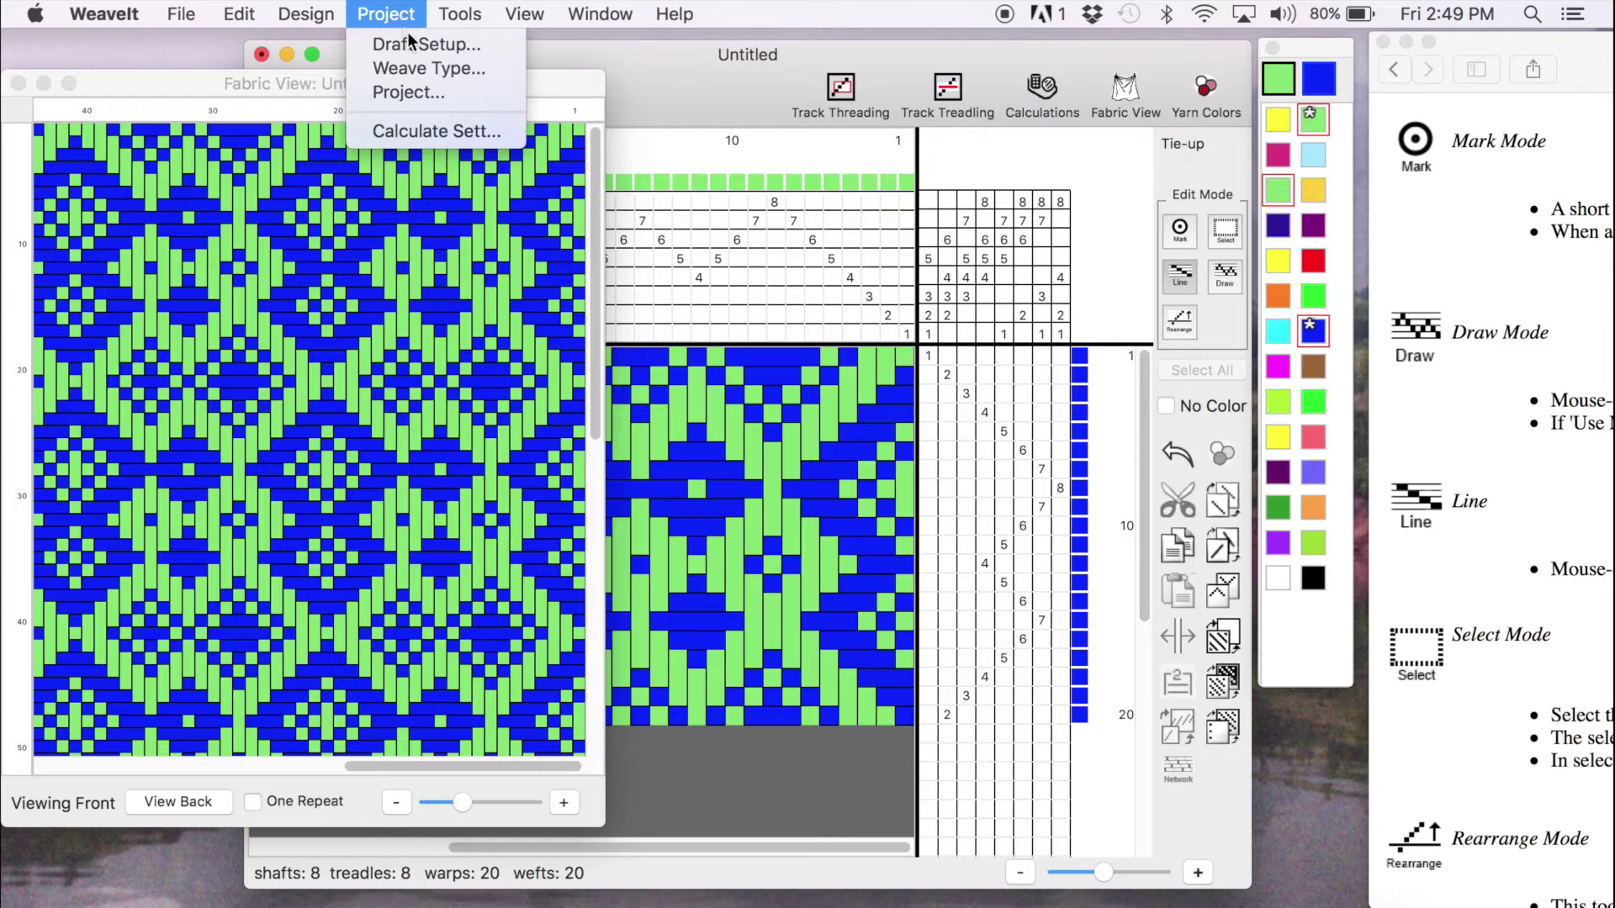
Reopen the project's yarn settings and change the blue yarn to type 20/2, sett 36, displayed thin
{"action": "left_click", "coordinate": [437, 90]}
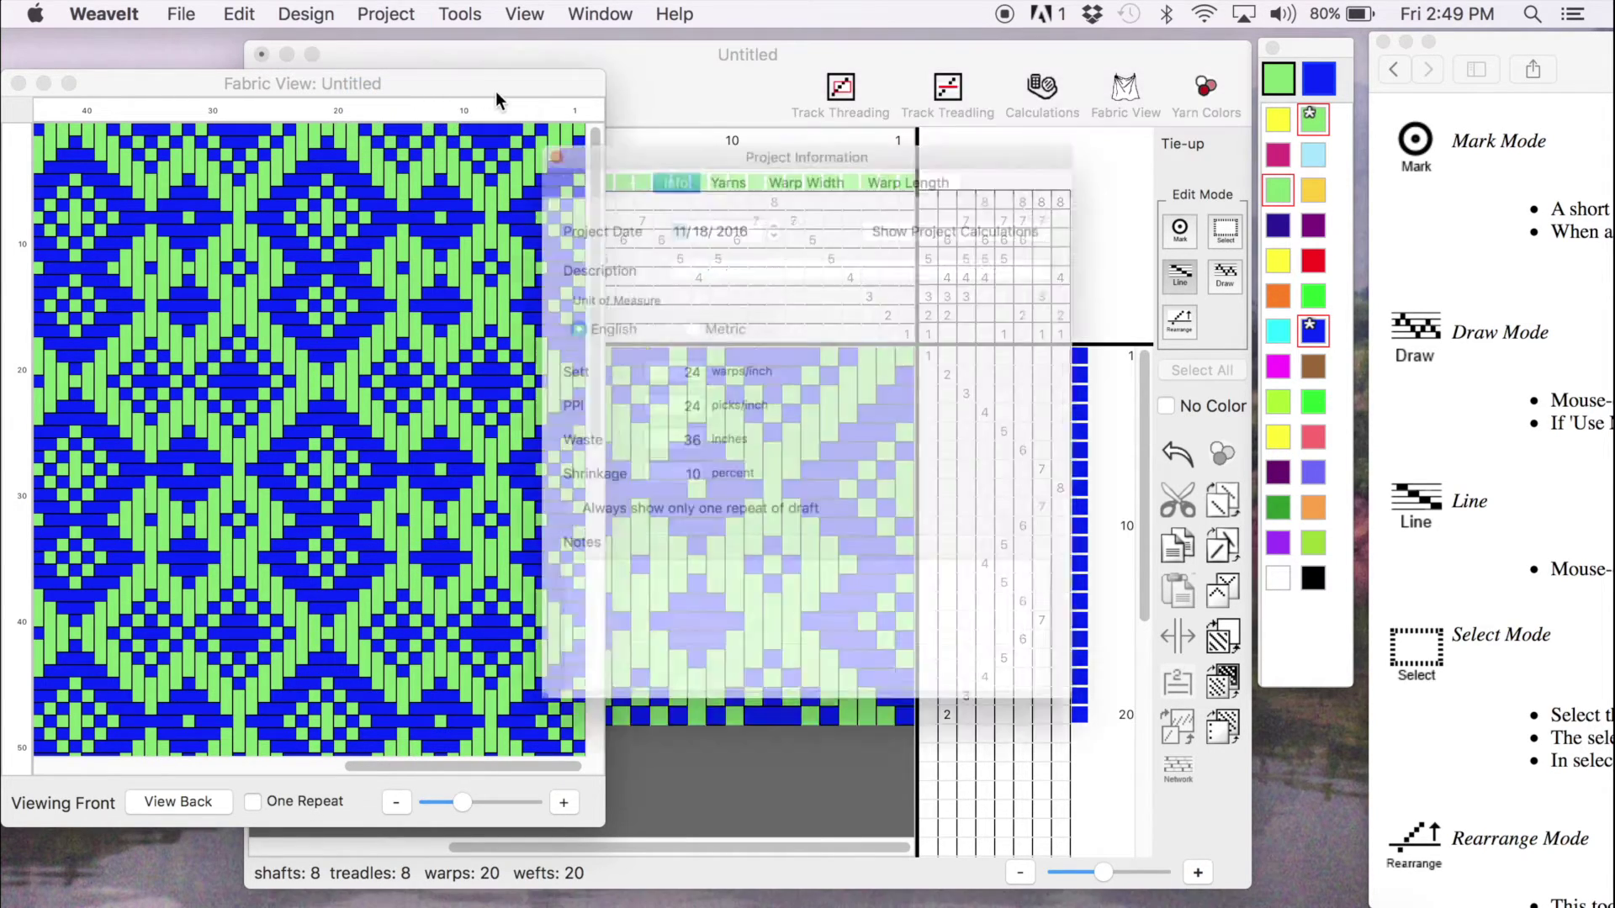
{"action": "left_click_drag", "start_coordinate": [684, 104], "coordinate": [806, 91]}
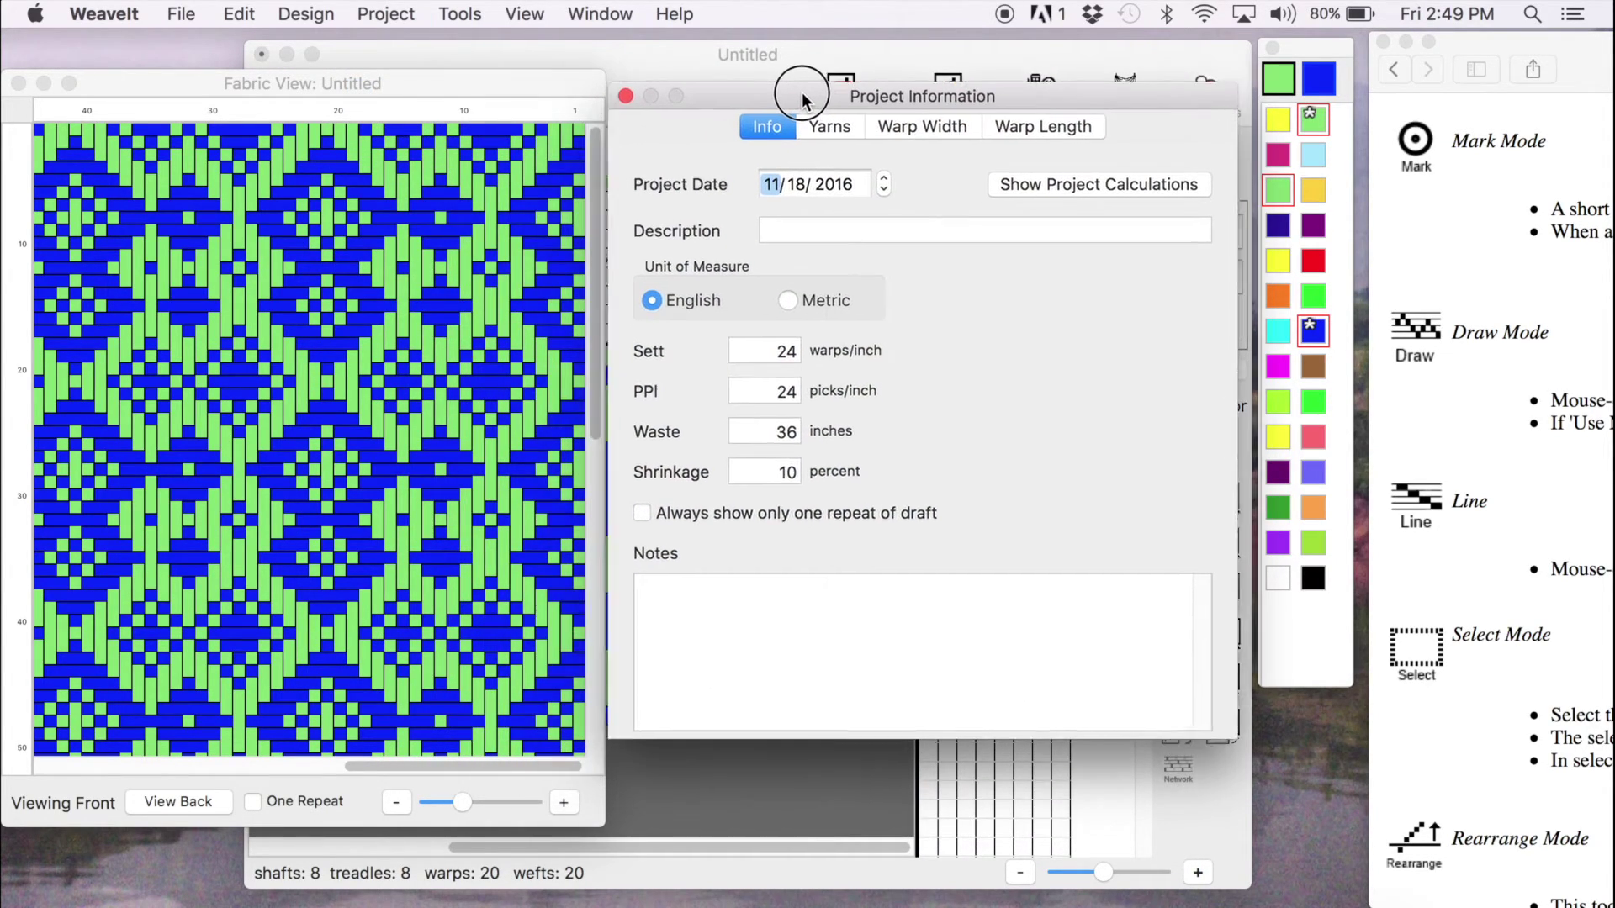
{"action": "left_click", "coordinate": [838, 126]}
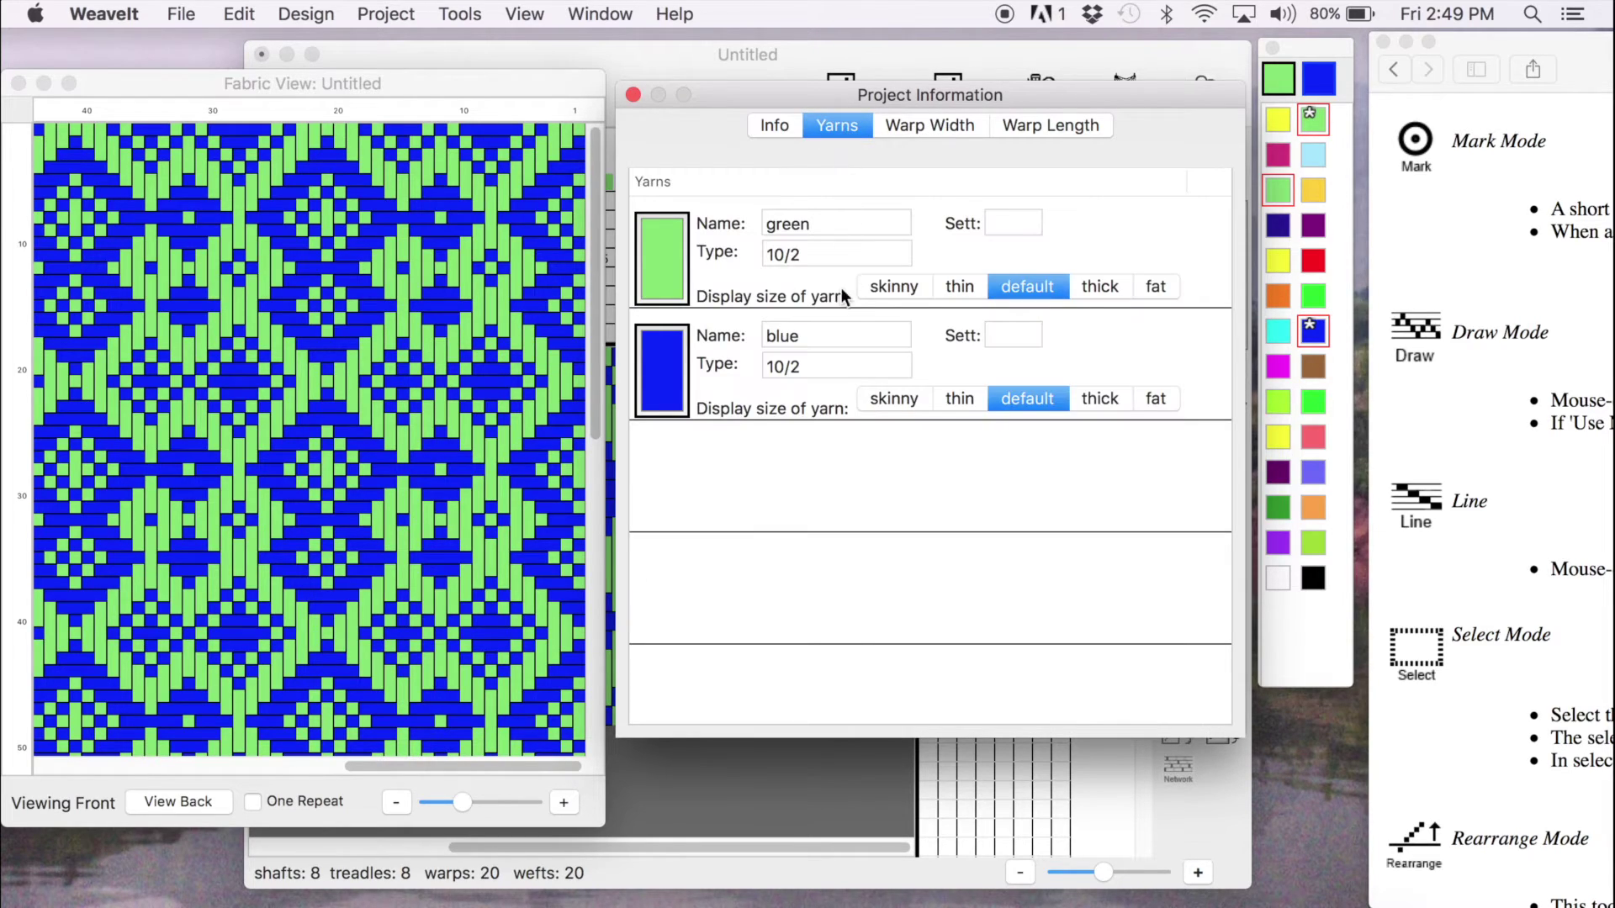
{"action": "left_click", "coordinate": [813, 363]}
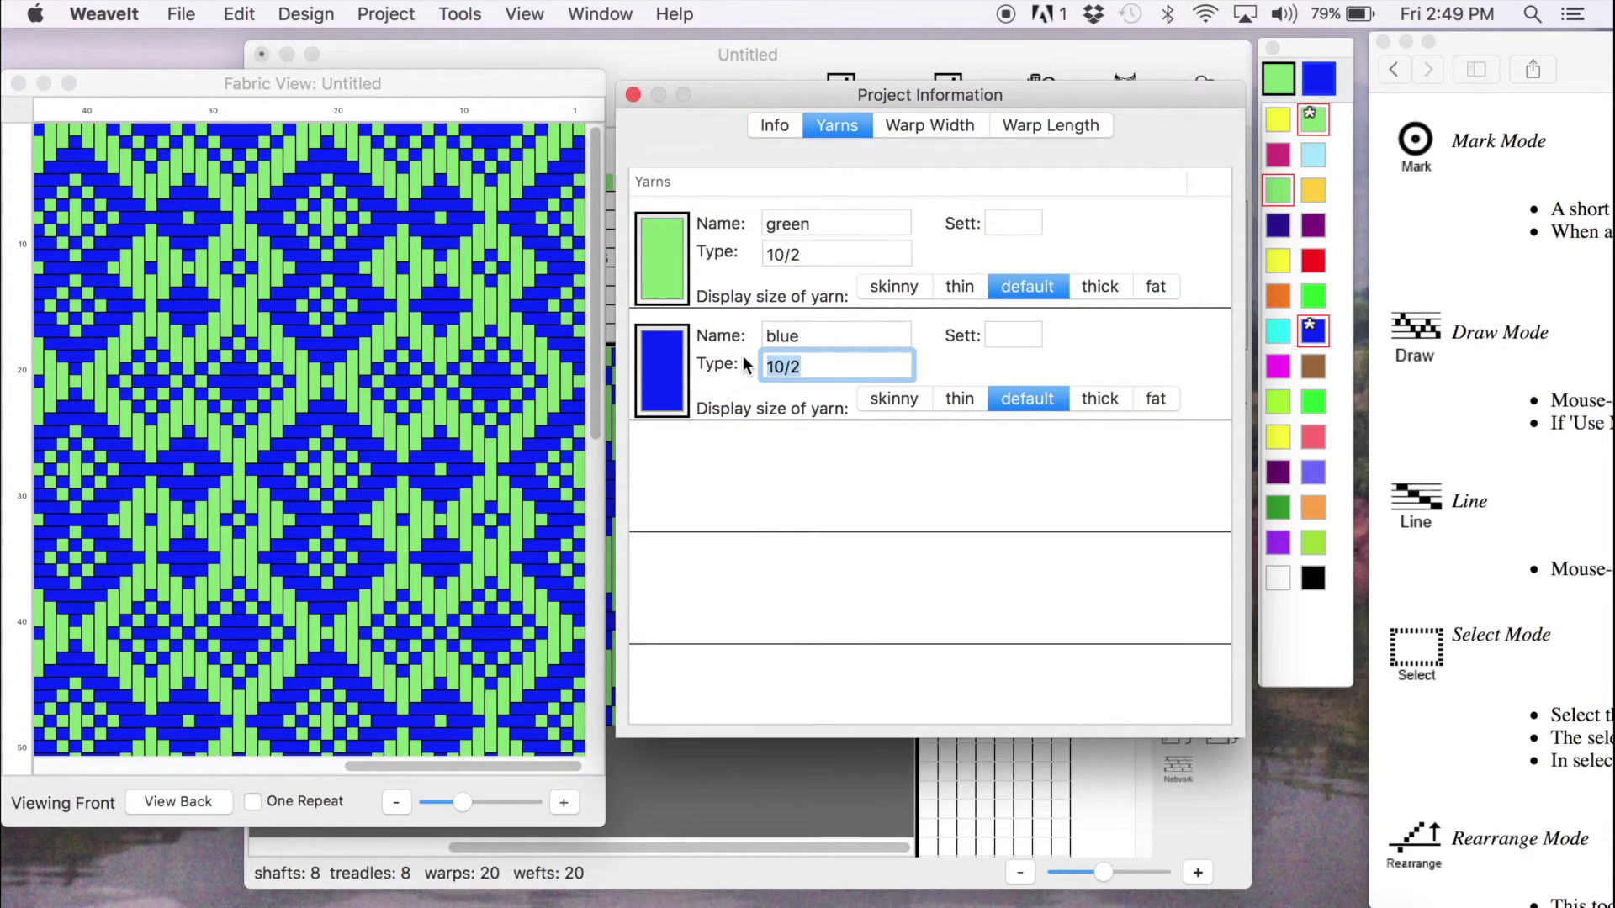
{"action": "type", "text": "0/2"}
{"action": "left_click", "coordinate": [1025, 334]}
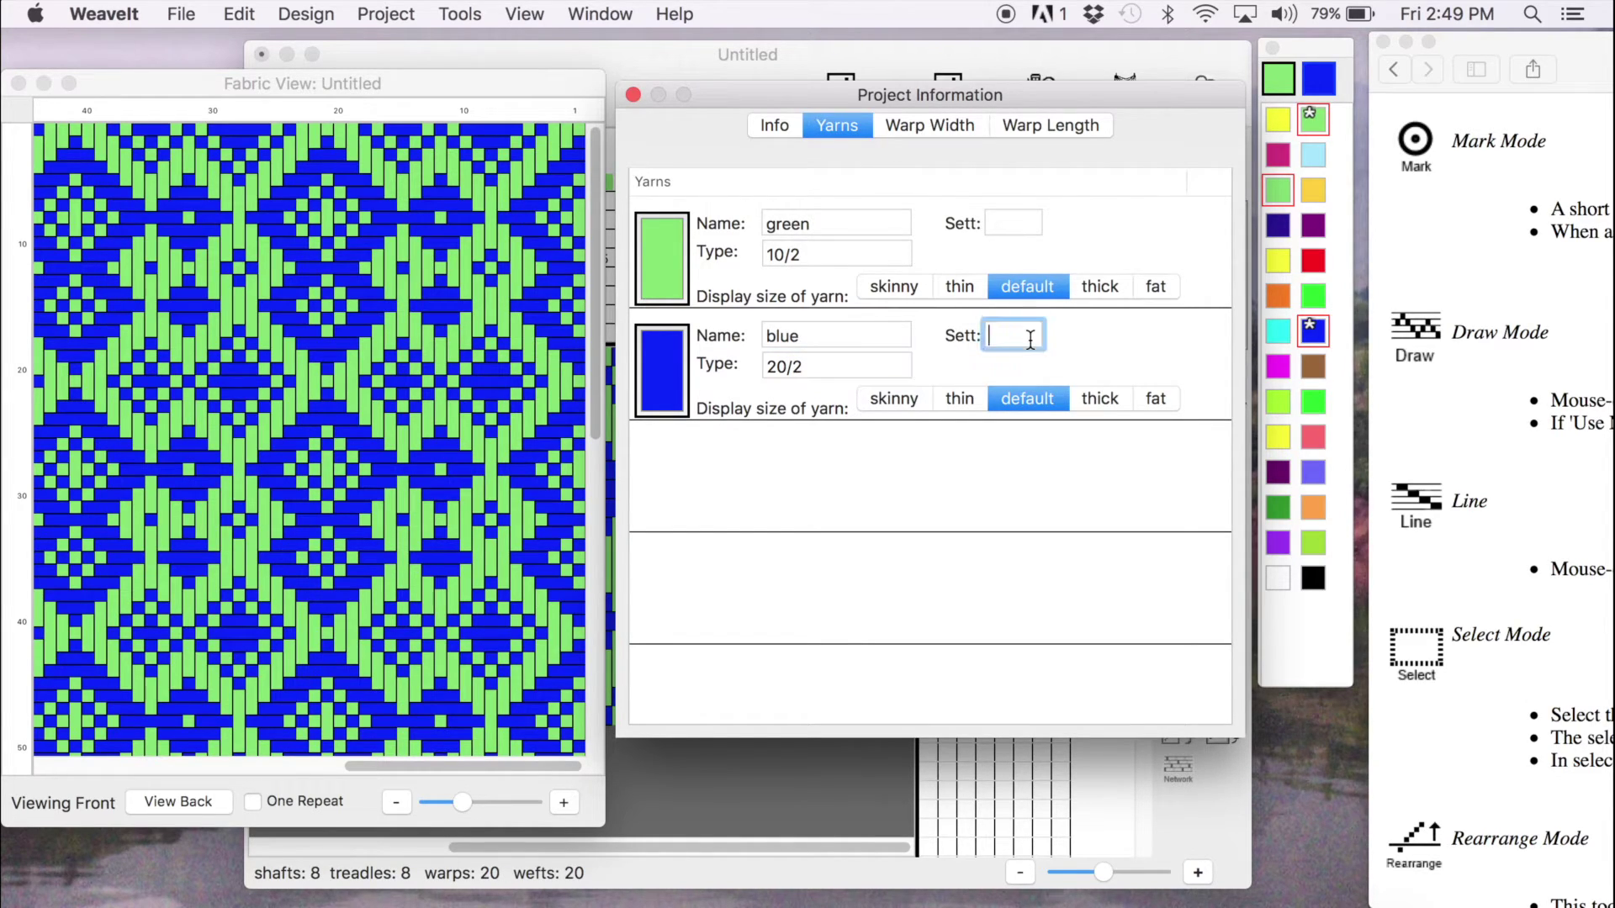
{"action": "type", "text": "36"}
{"action": "key", "text": "Tab"}
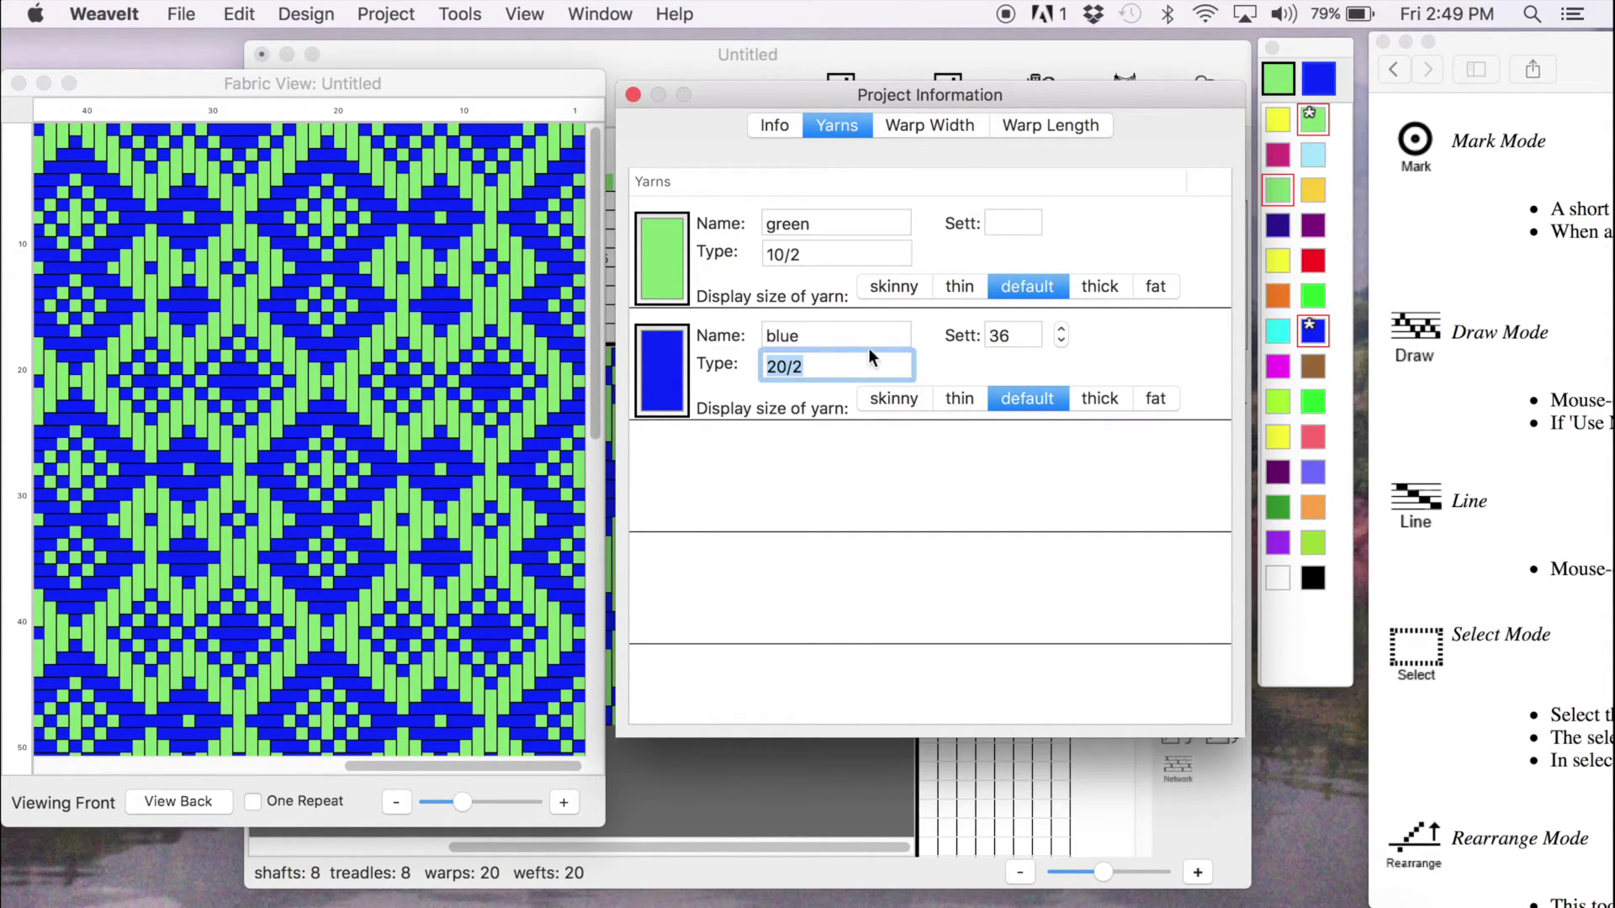
{"action": "left_click", "coordinate": [953, 400]}
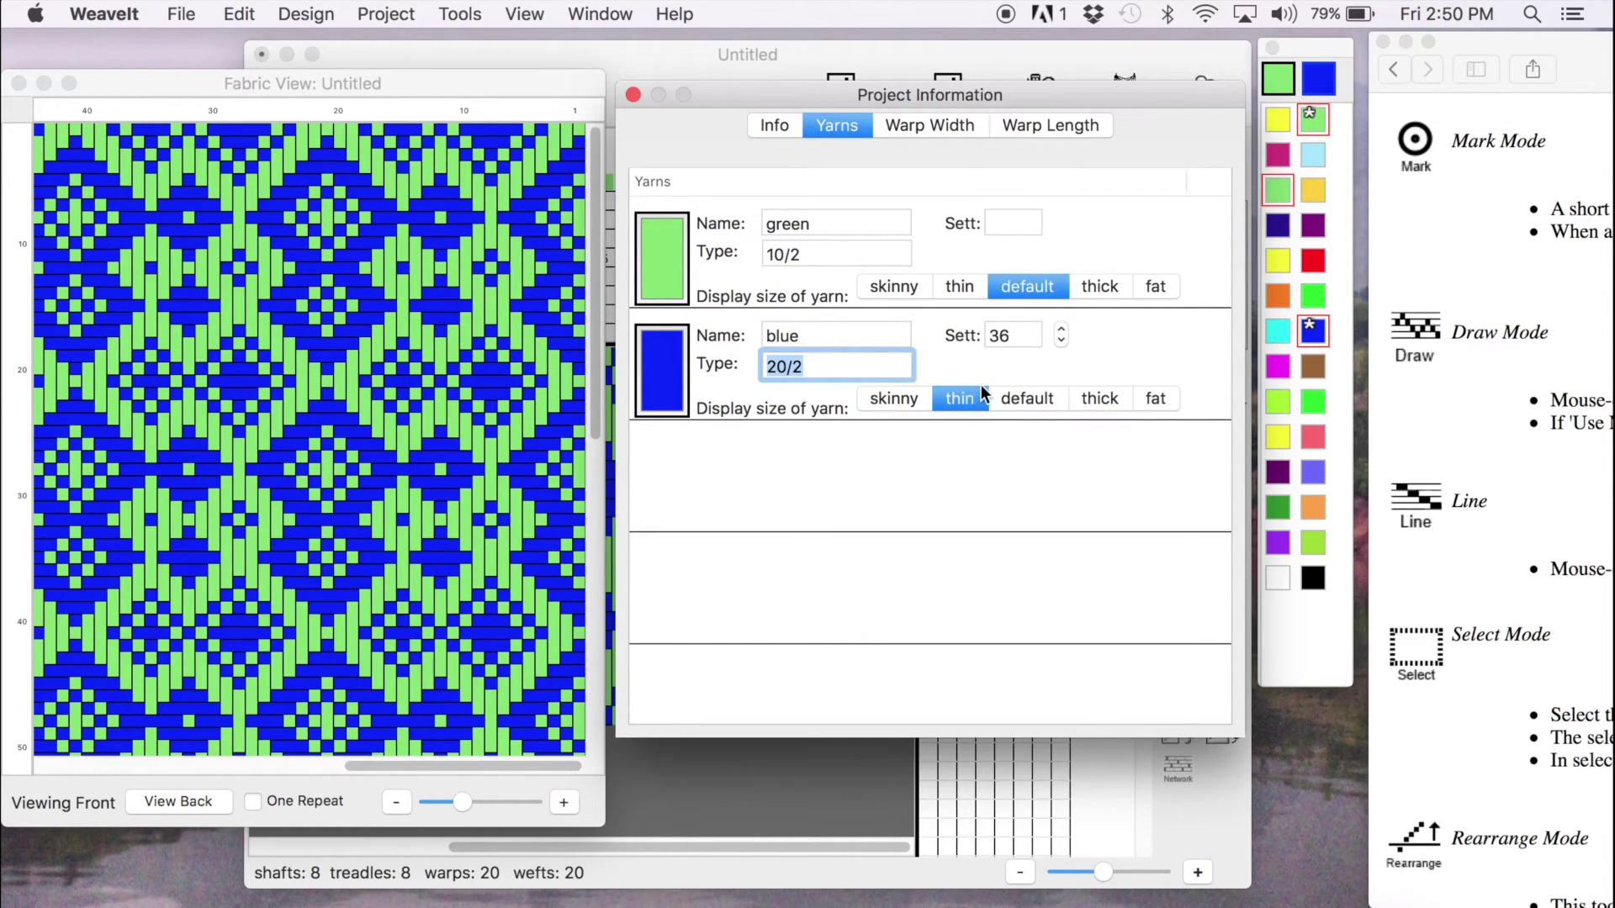
{"action": "left_click", "coordinate": [633, 95]}
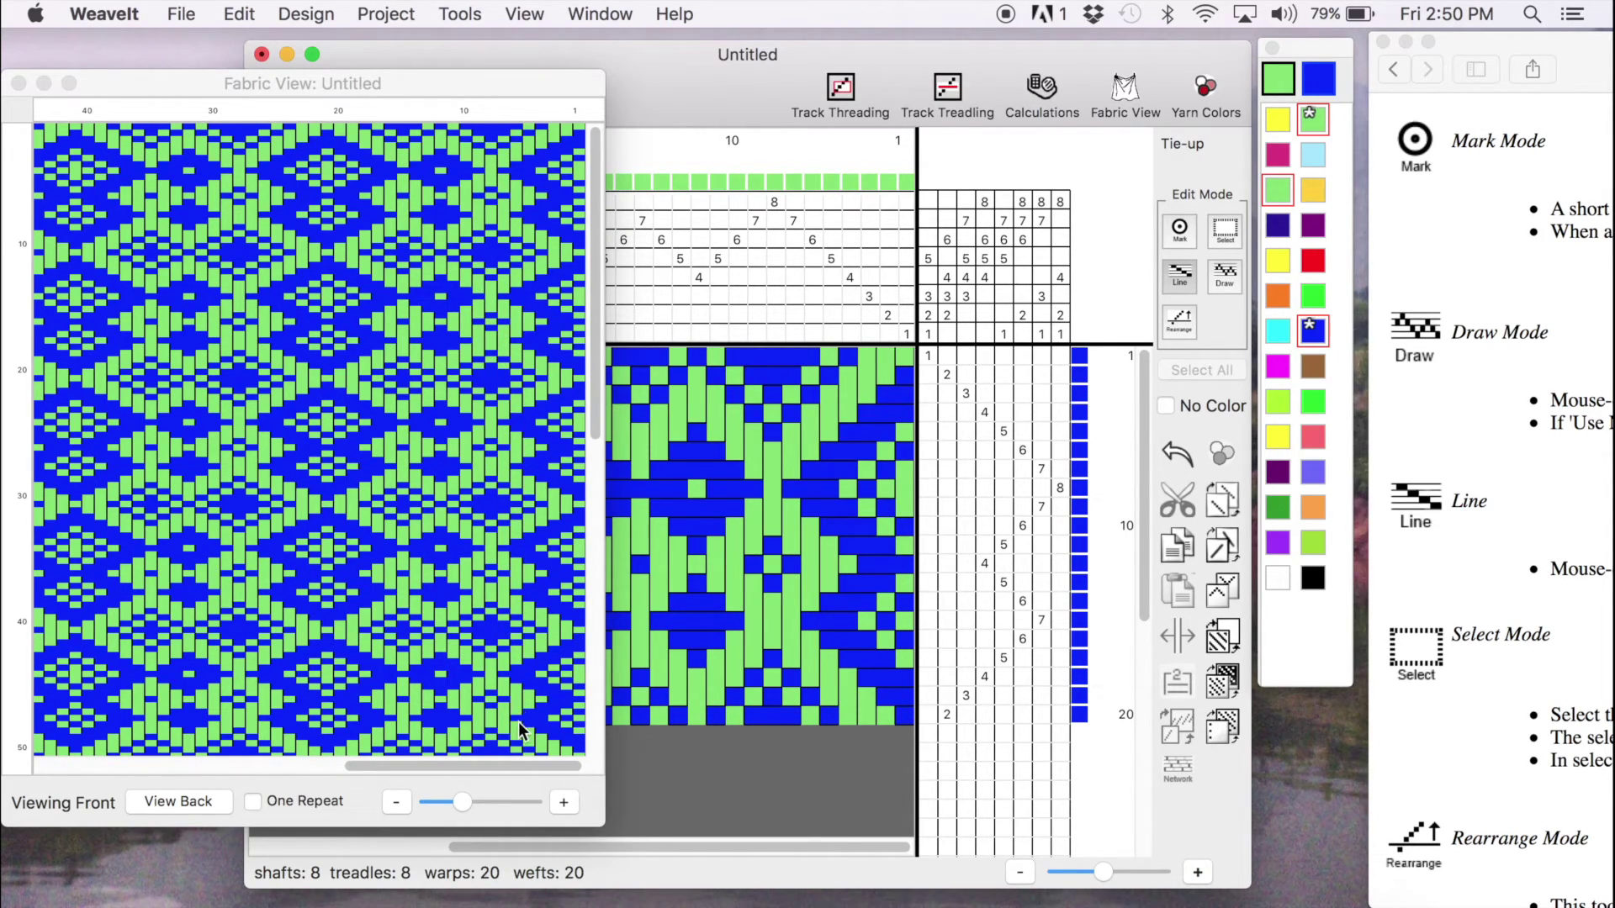
Adjust the view and shift the Untitled draft window slightly right to see the thin blue wefts
{"action": "mouse_move", "coordinate": [489, 762]}
{"action": "left_mouse_down"}
{"action": "mouse_move", "coordinate": [471, 759]}
{"action": "mouse_move", "coordinate": [505, 762]}
{"action": "left_mouse_up"}
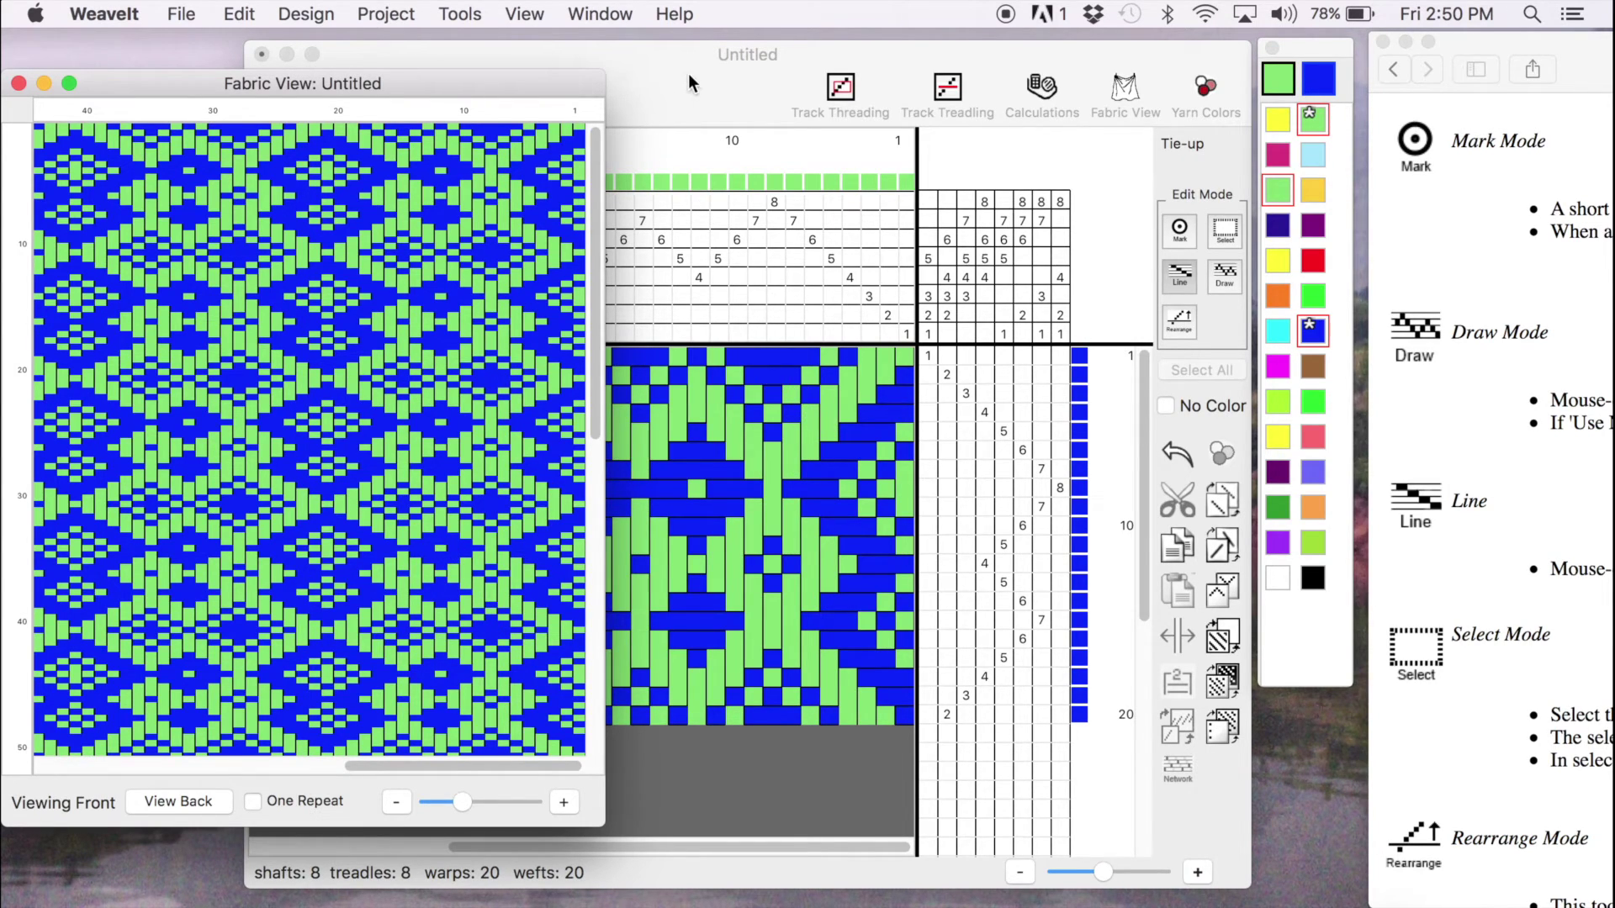
{"action": "left_click_drag", "start_coordinate": [688, 75], "coordinate": [708, 65]}
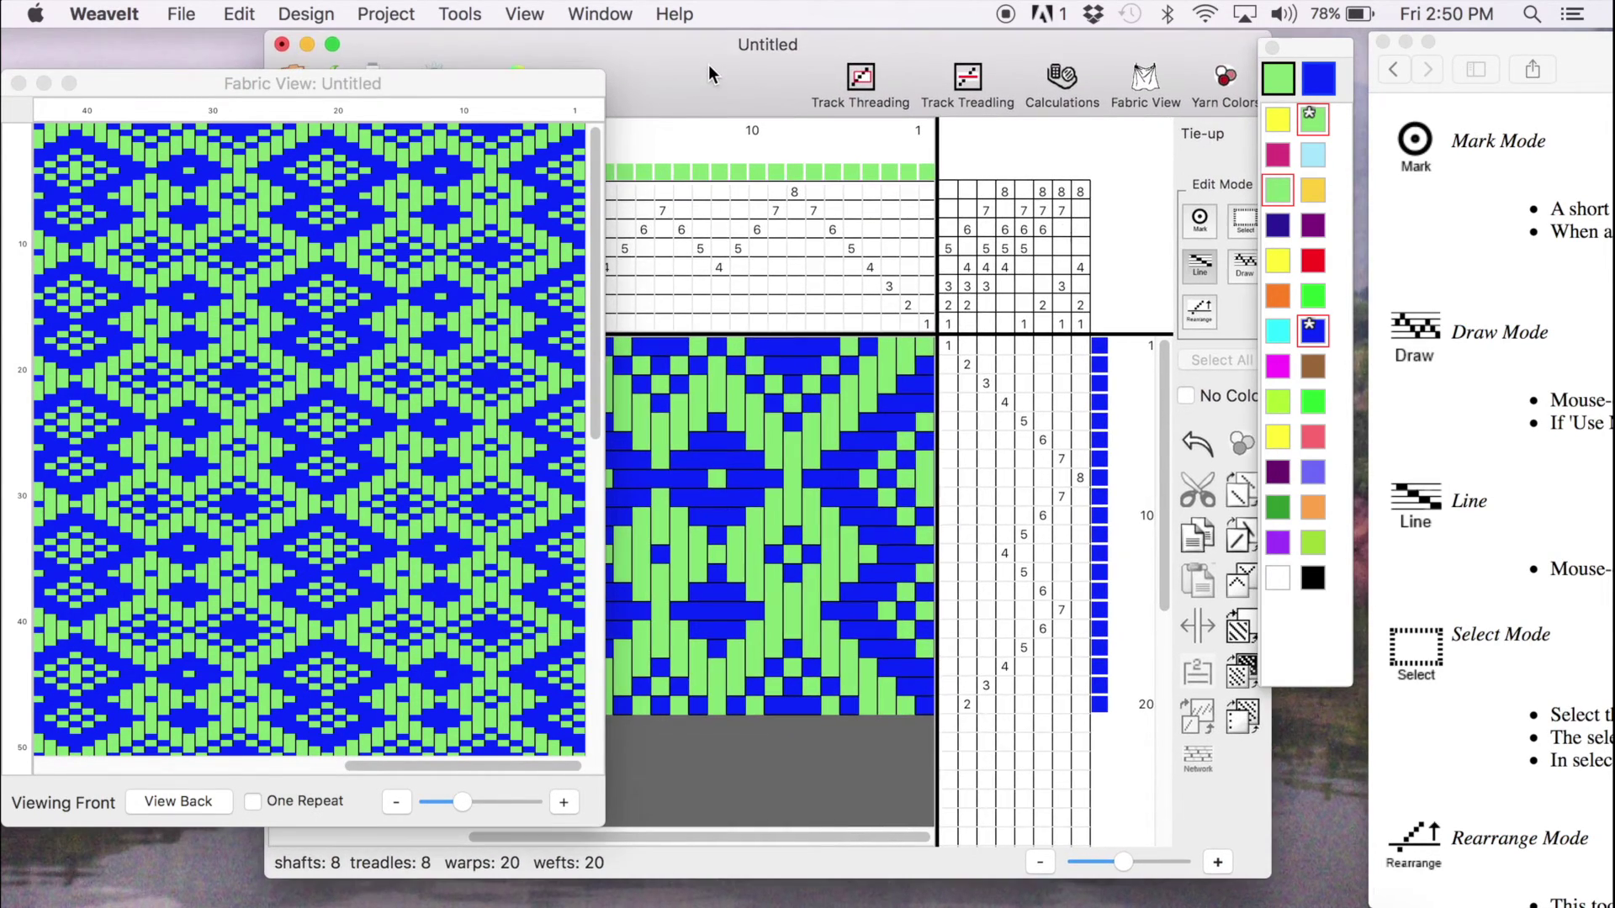
With red chosen, select all 20 treadling rows and recolour those weft picks red
{"action": "left_click", "coordinate": [1311, 268]}
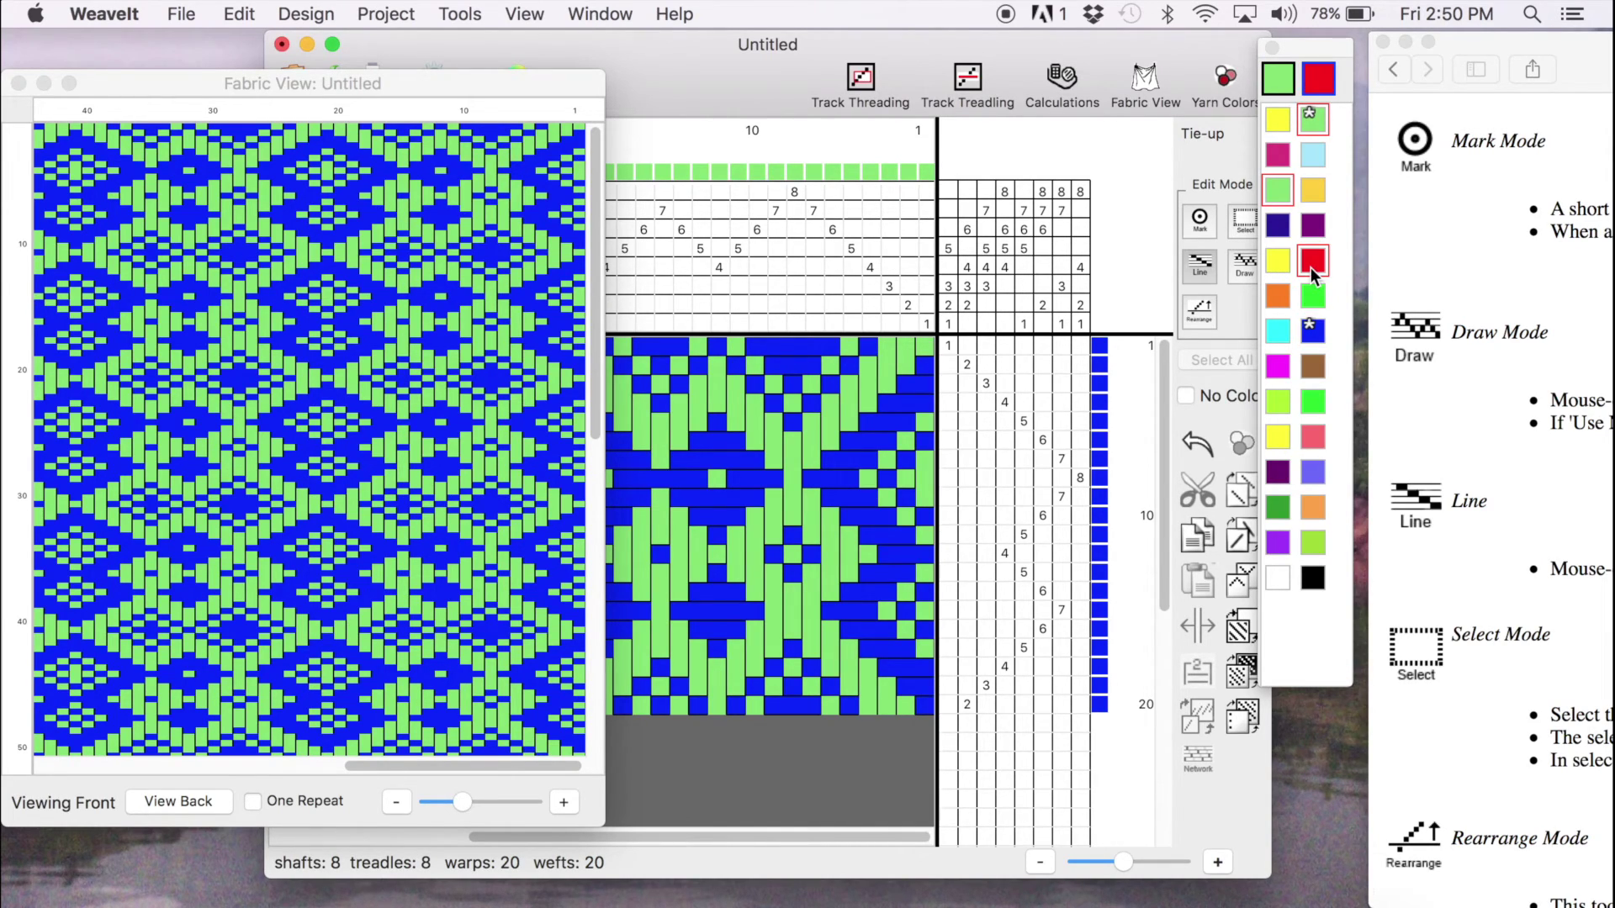
{"action": "left_click", "coordinate": [1239, 230]}
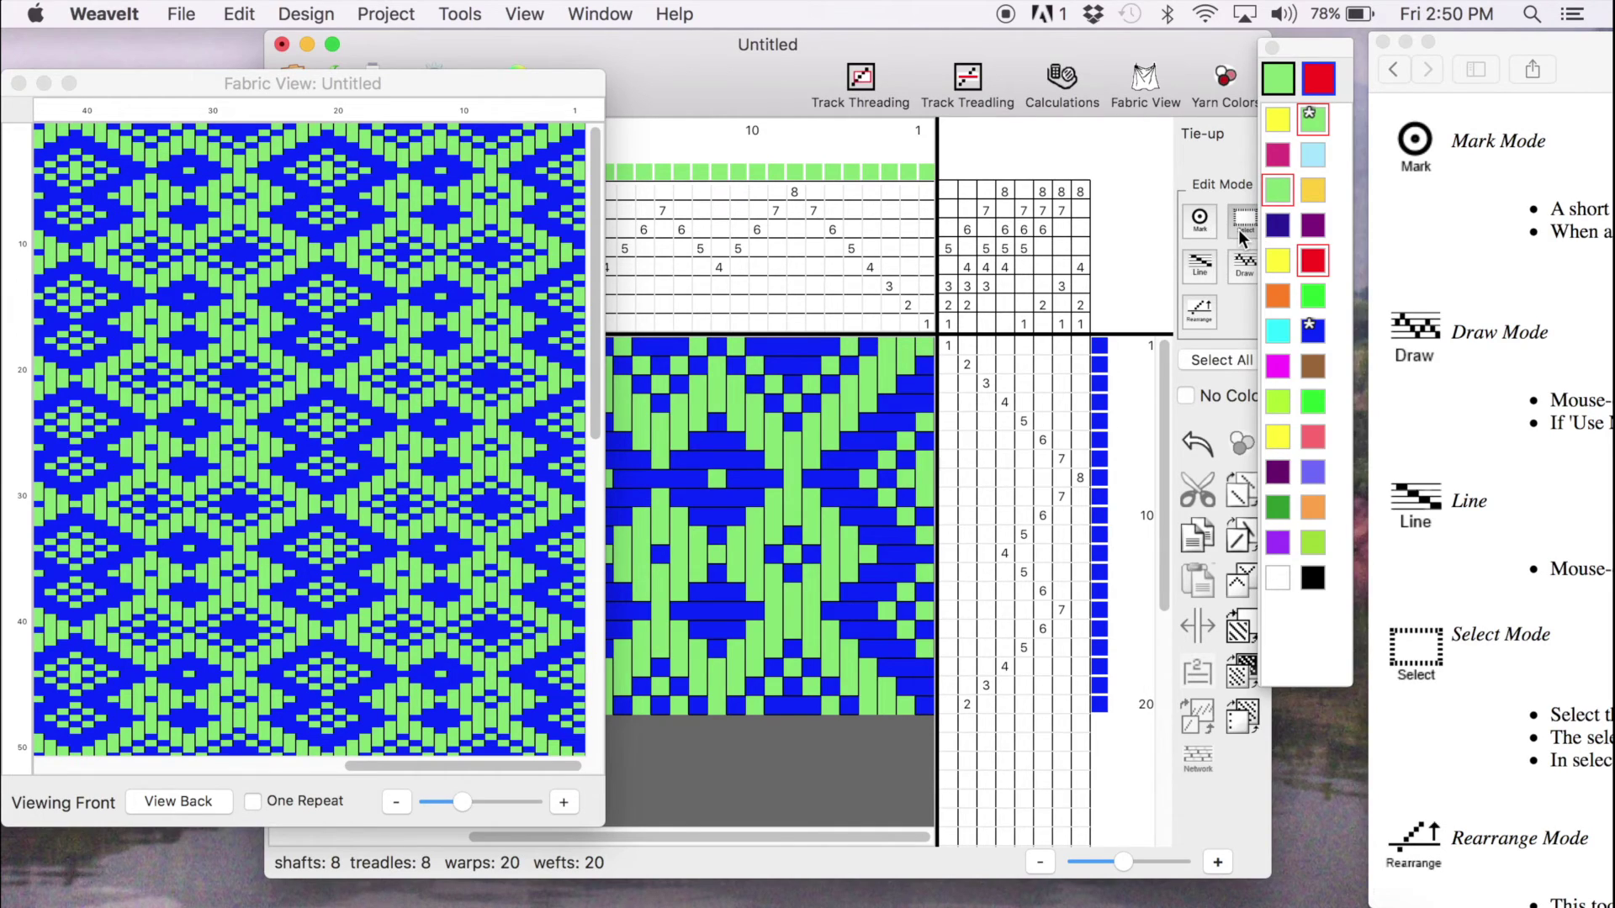
{"action": "left_click", "coordinate": [1063, 345]}
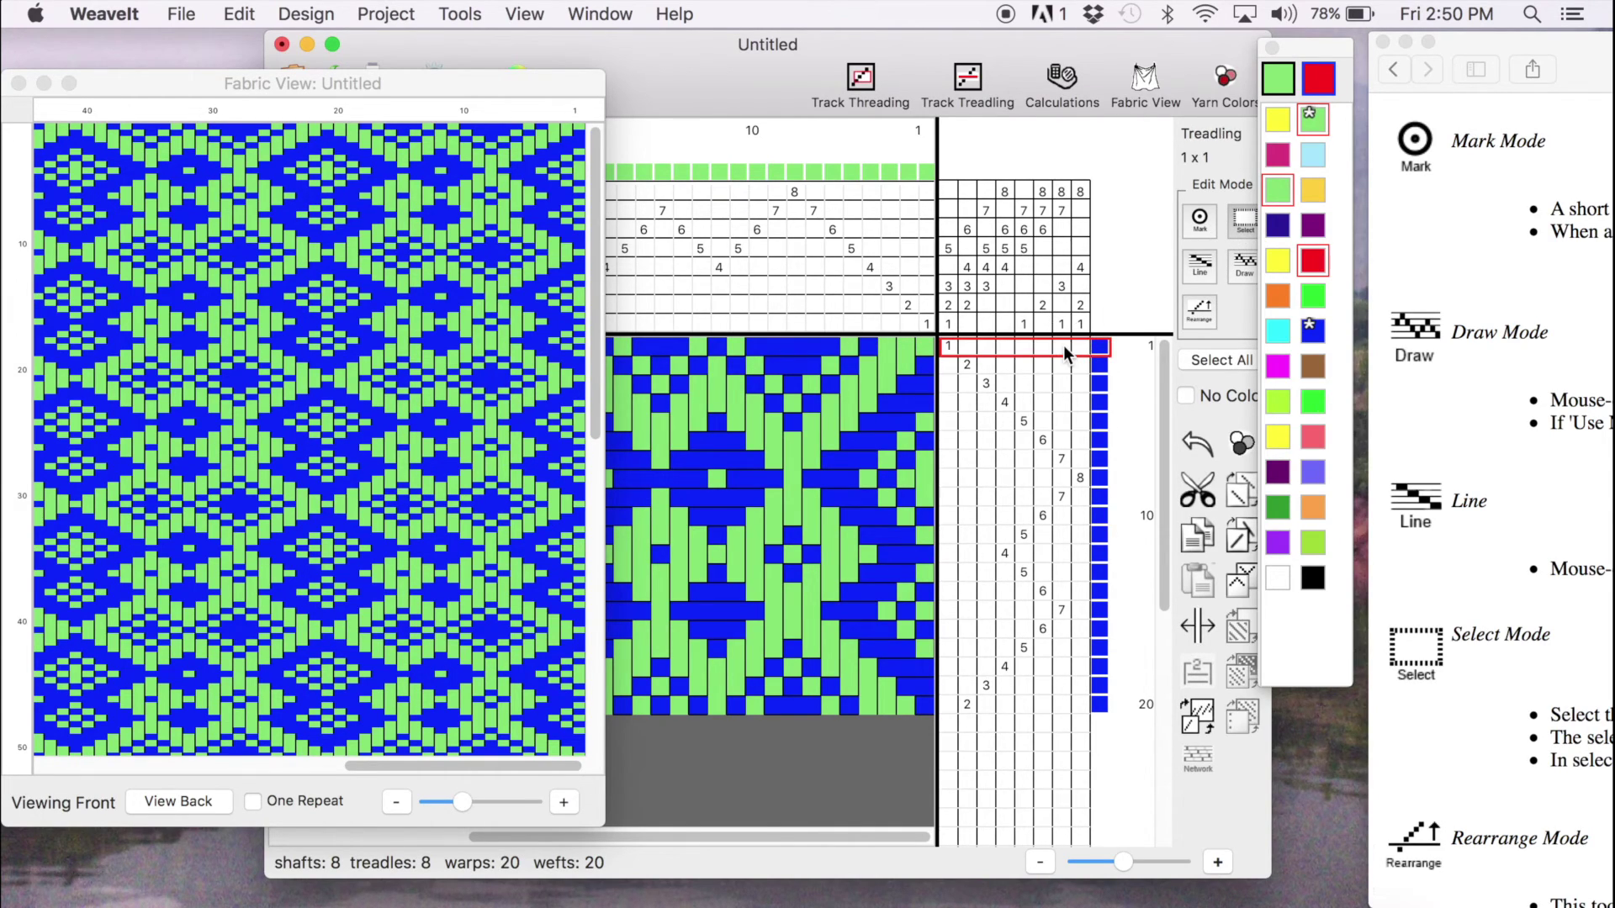
{"action": "left_click", "coordinate": [1220, 360]}
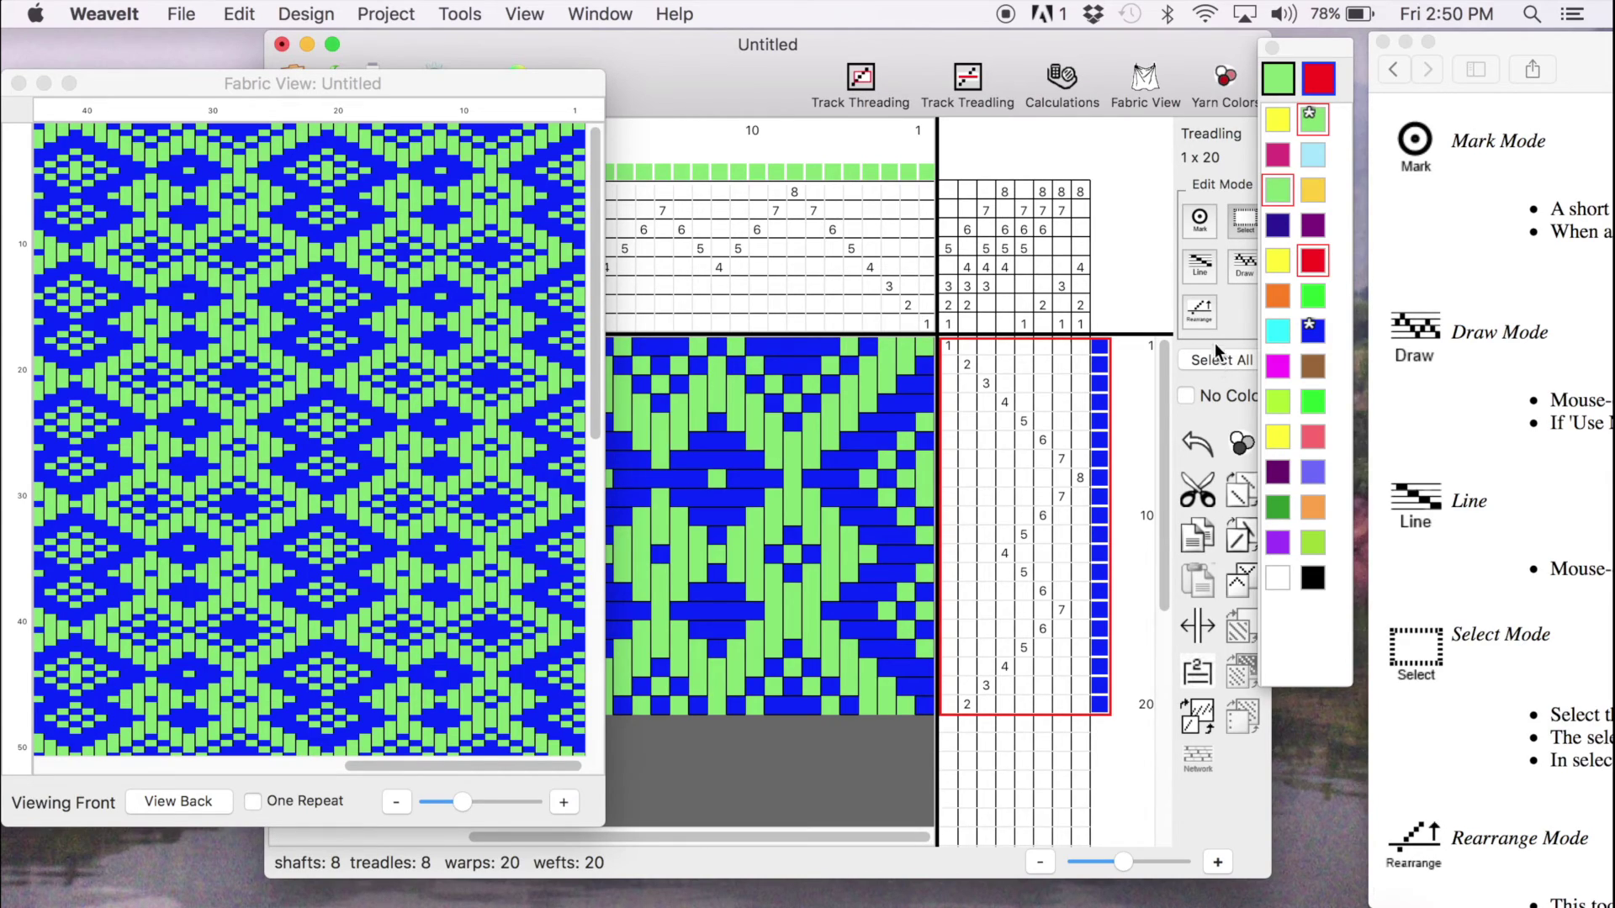
{"action": "left_click", "coordinate": [1239, 444]}
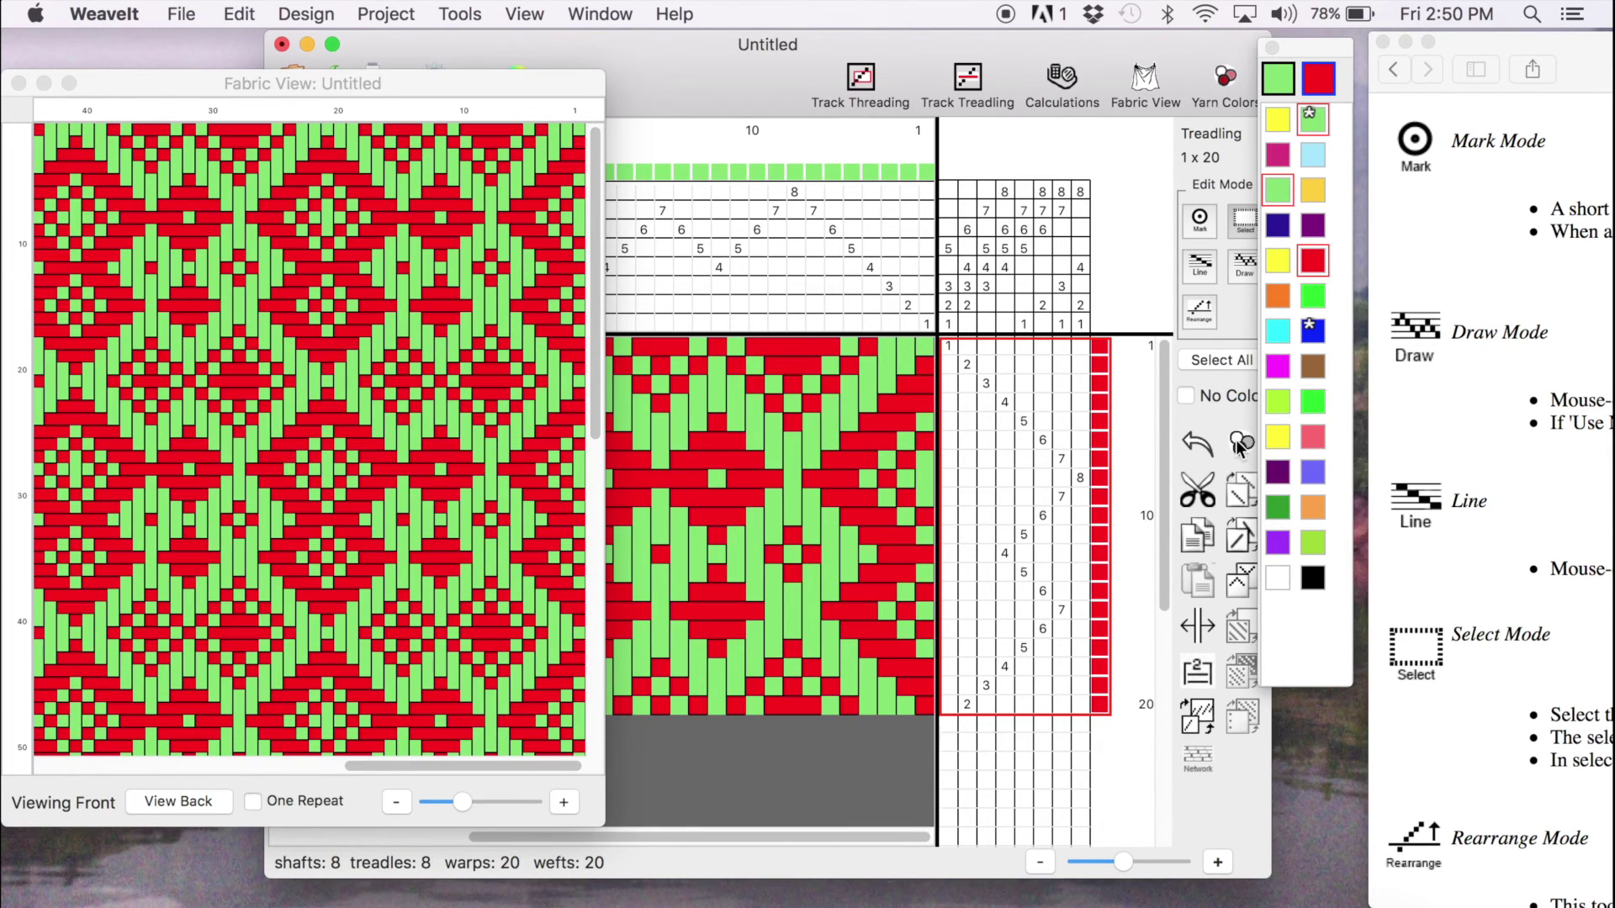